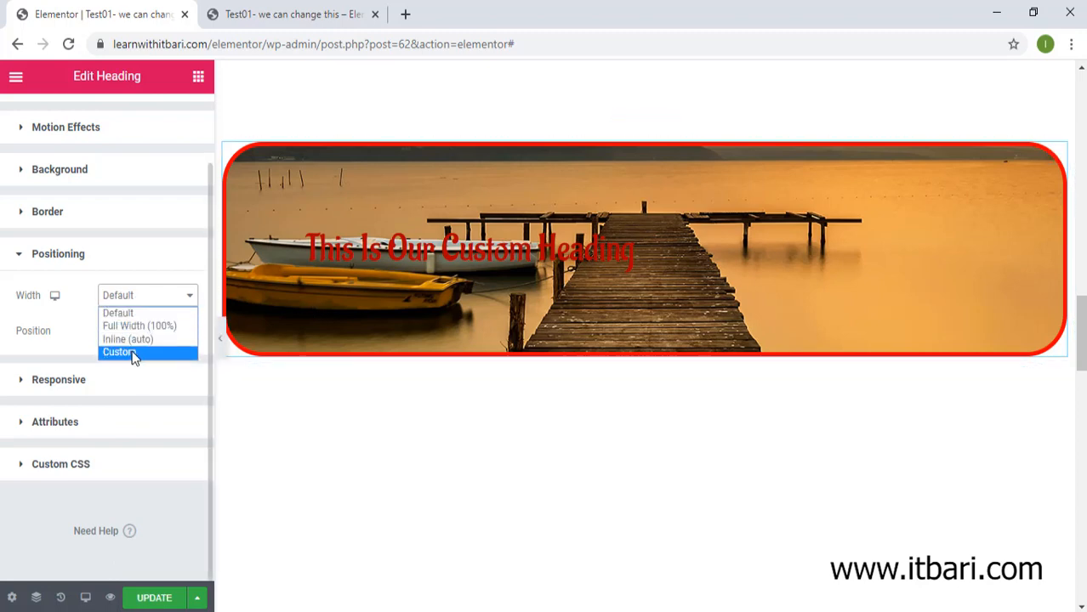
Try custom widths of 51, 780 px and 593 px on the heading, and restore the Default width.
left_click(133, 354)
left_click_drag(127, 362, 80, 360)
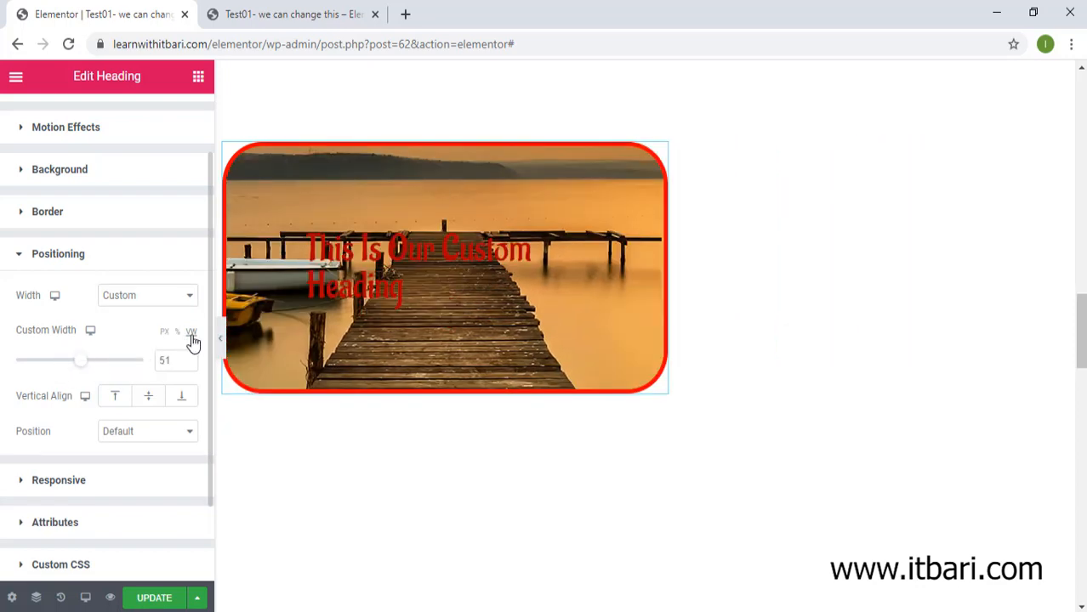
left_click(164, 332)
left_click_drag(19, 364, 114, 369)
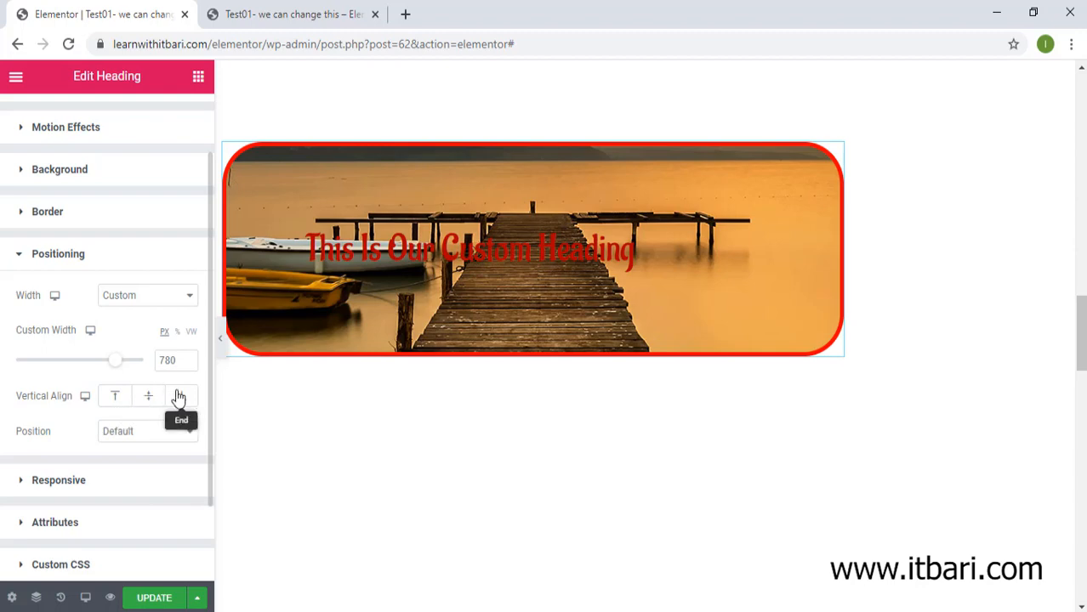
left_click_drag(113, 364, 89, 365)
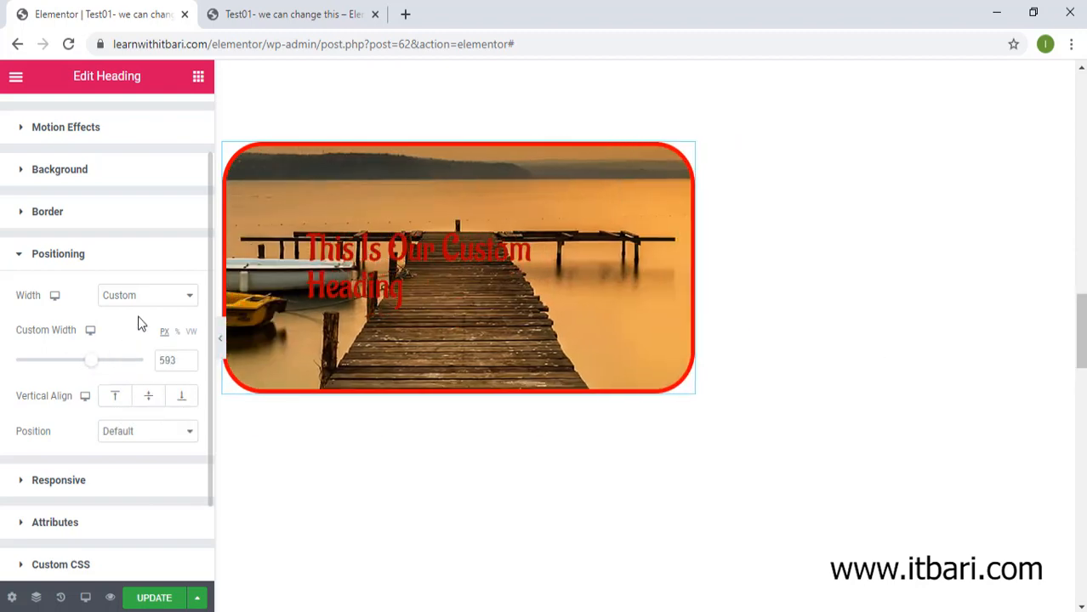
left_click(141, 302)
left_click(142, 314)
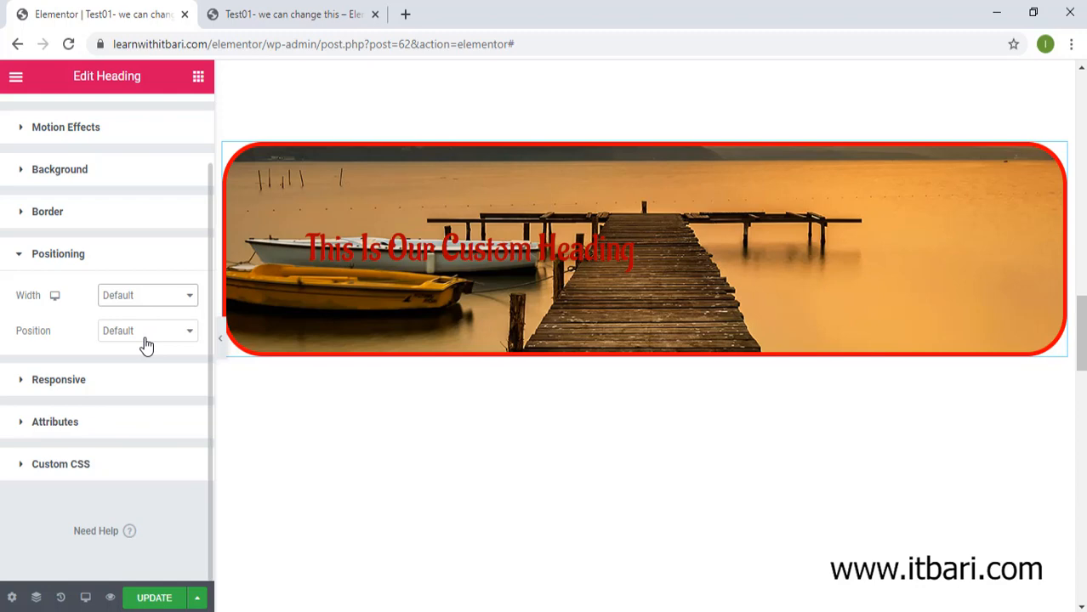
left_click(146, 343)
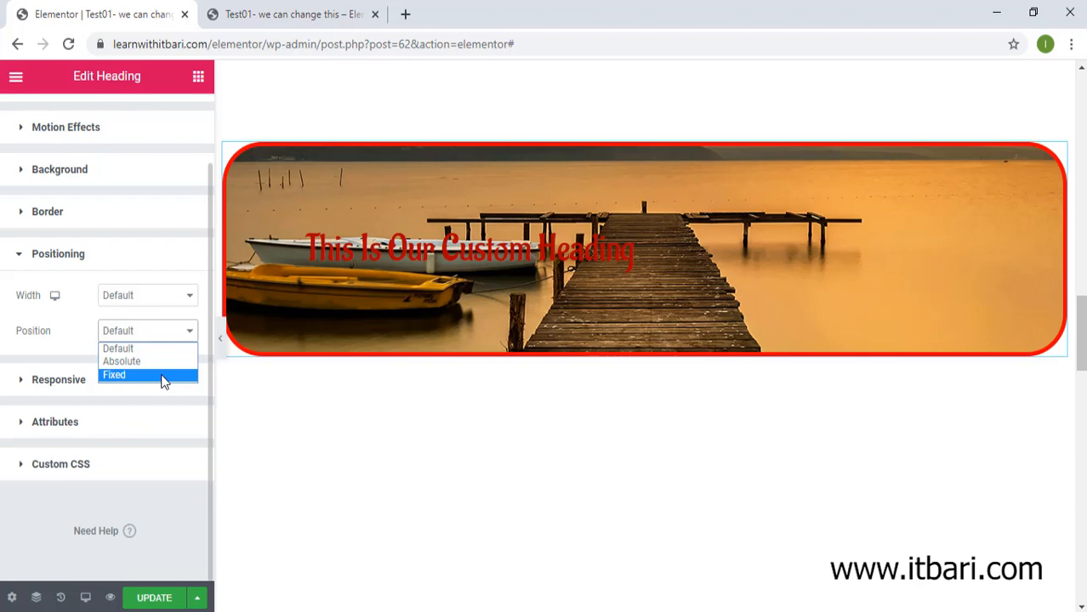
mouse_move(219, 132)
left_mouse_down()
mouse_move(816, 286)
mouse_move(1083, 341)
left_mouse_up()
key("Escape")
key("ctrl+shift+d")
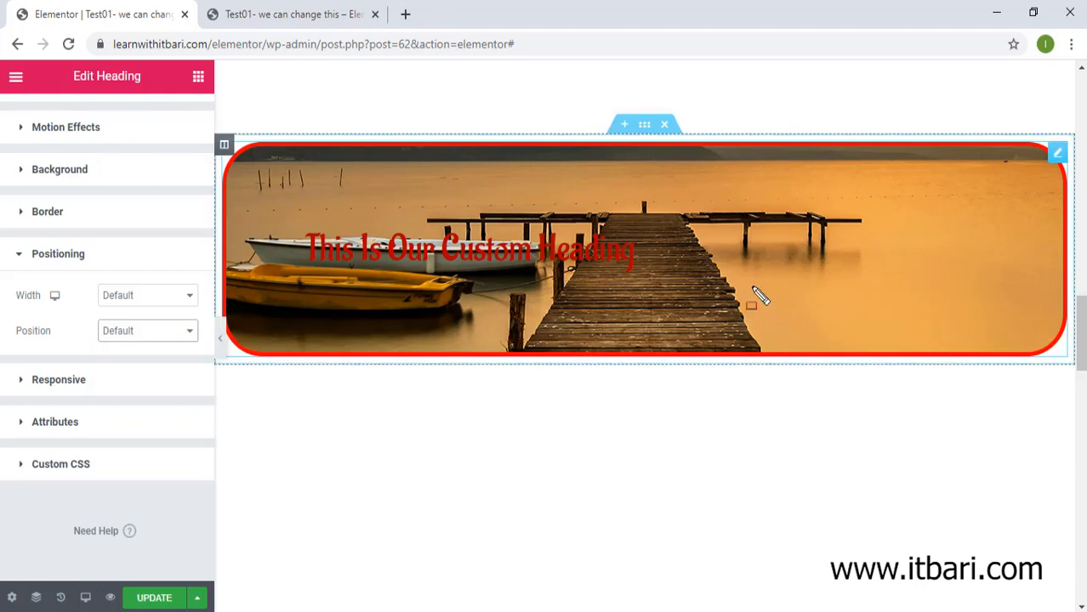
left_click_drag(599, 106, 693, 134)
left_click_drag(211, 125, 238, 153)
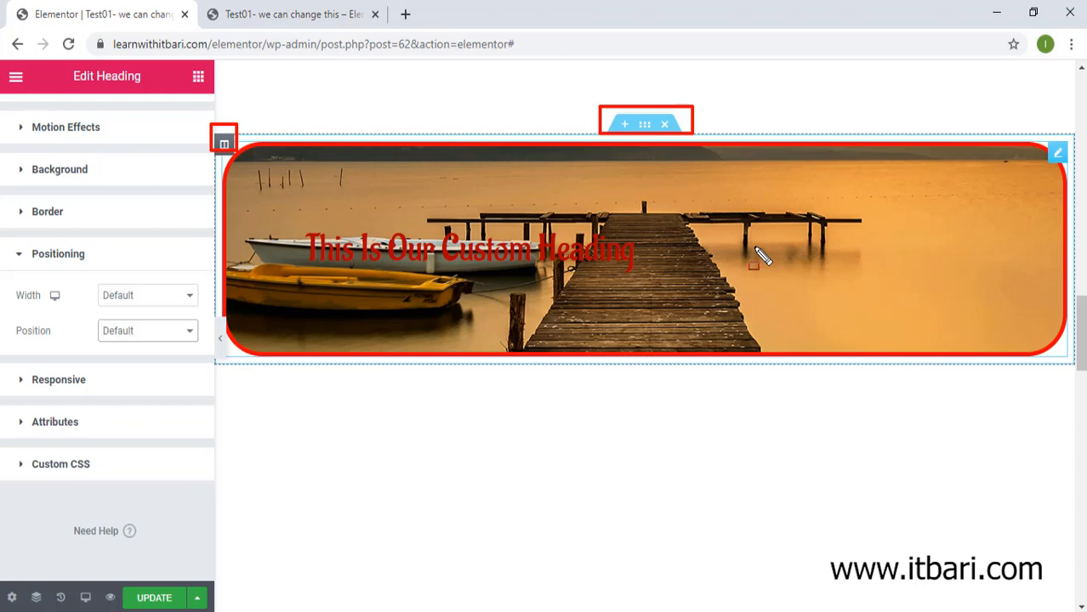
key("Escape")
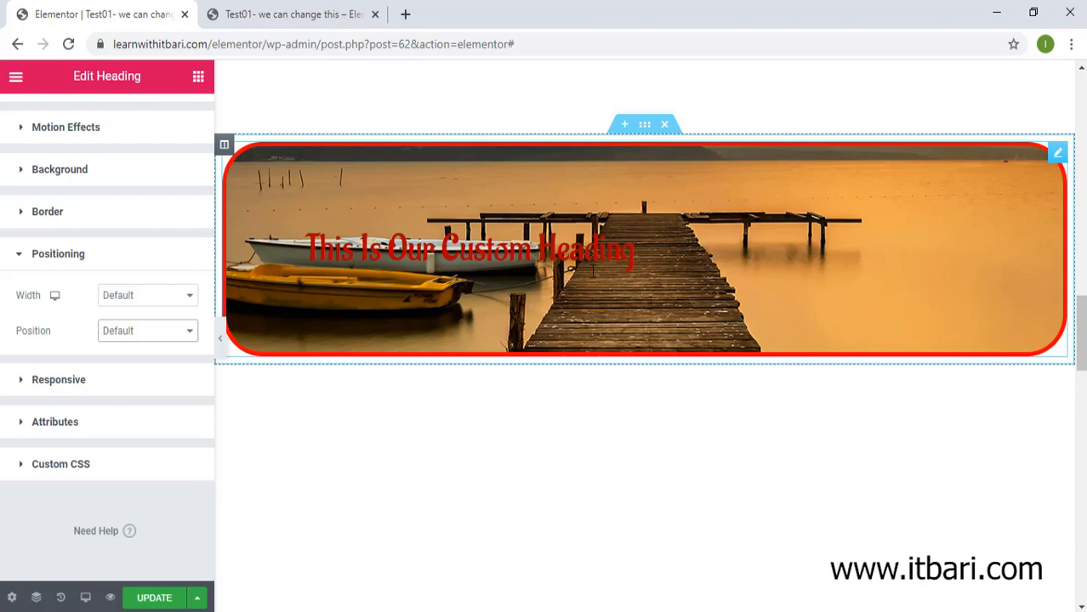
Set the custom heading's position to Absolute.
left_click(129, 335)
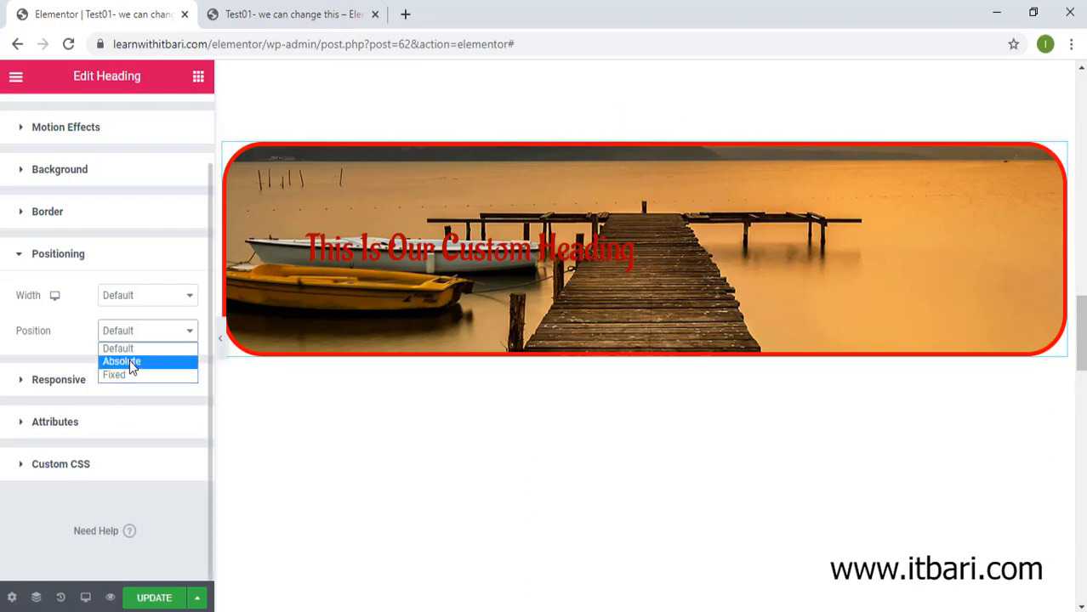
left_click(129, 361)
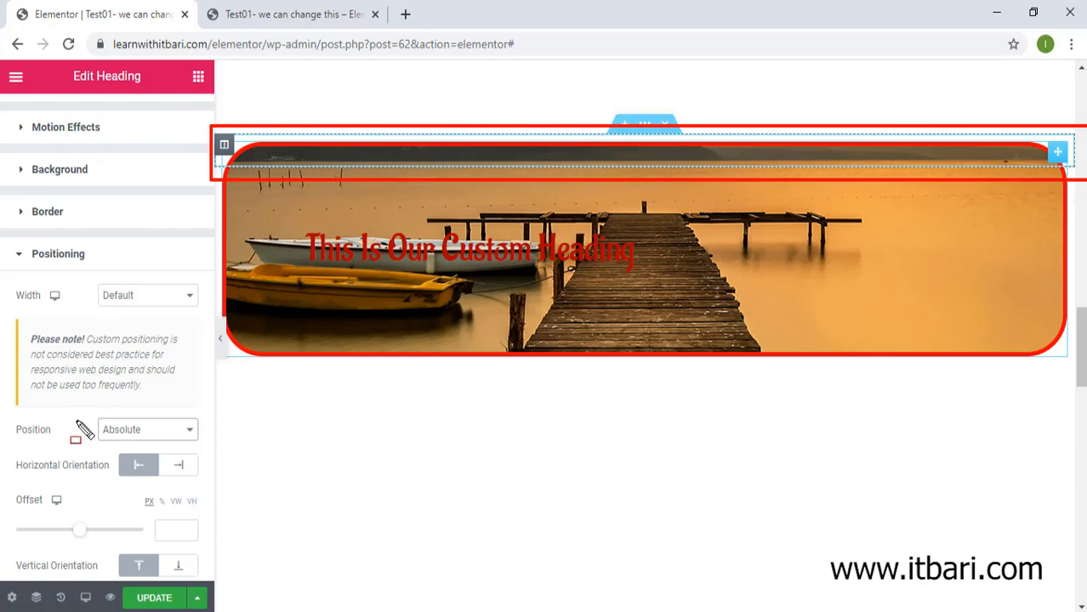
left_click_drag(255, 176, 536, 282)
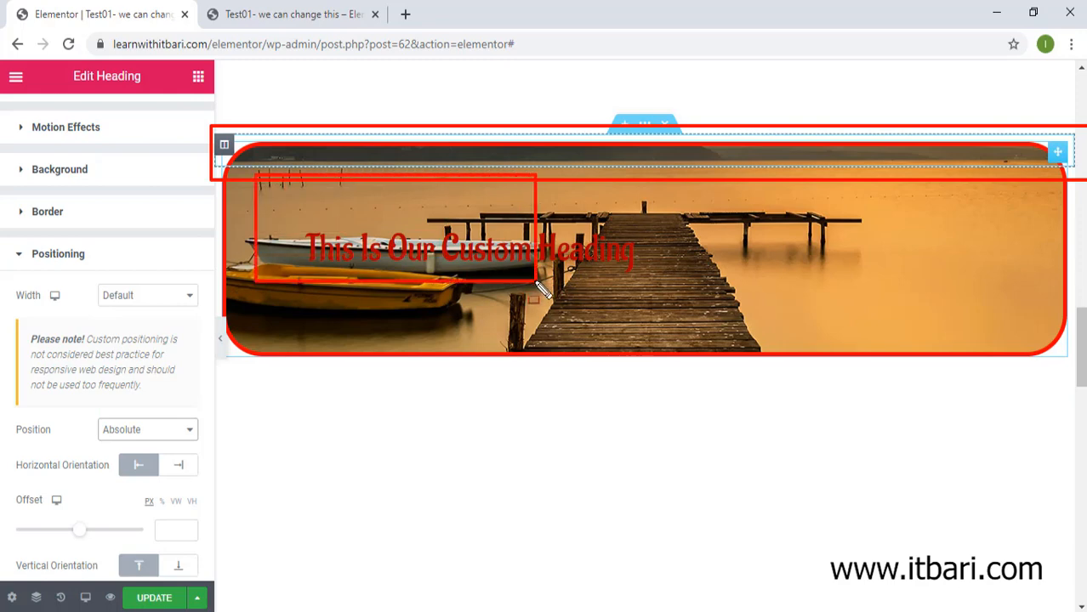
left_click_drag(512, 117, 579, 168)
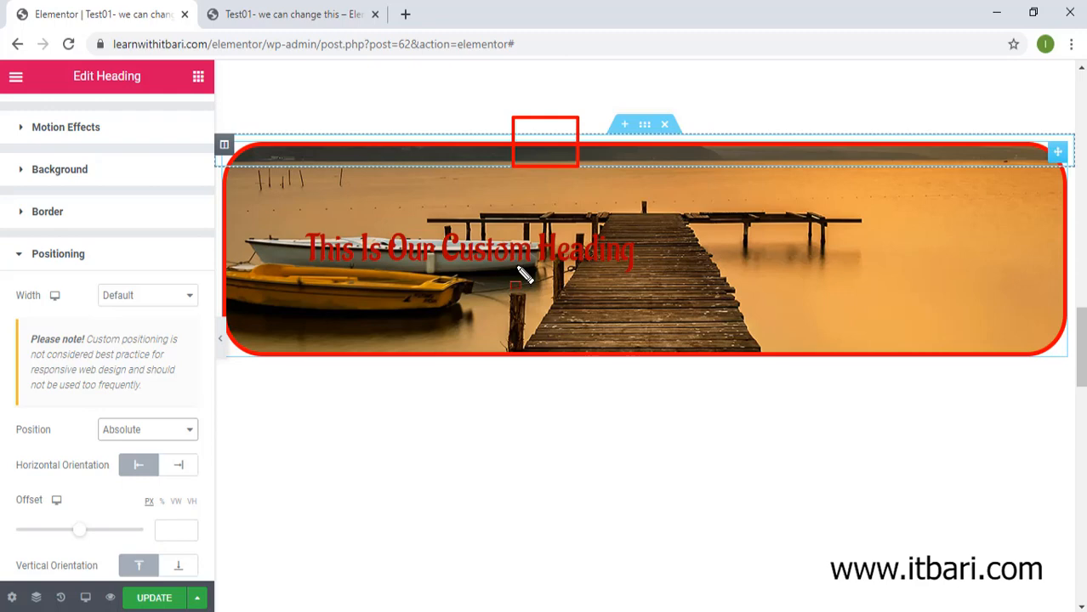
key("Escape")
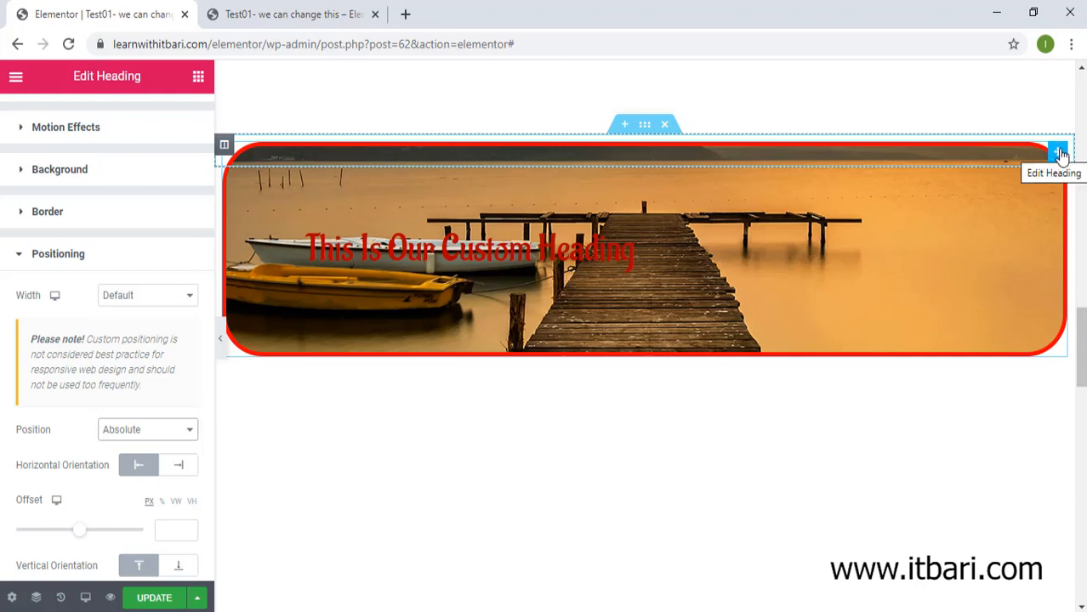
Try moving the absolute heading up and to the left, and adjust its offsets to -88 PX horizontally and 0 VH vertically.
left_click_drag(1060, 153, 893, 119)
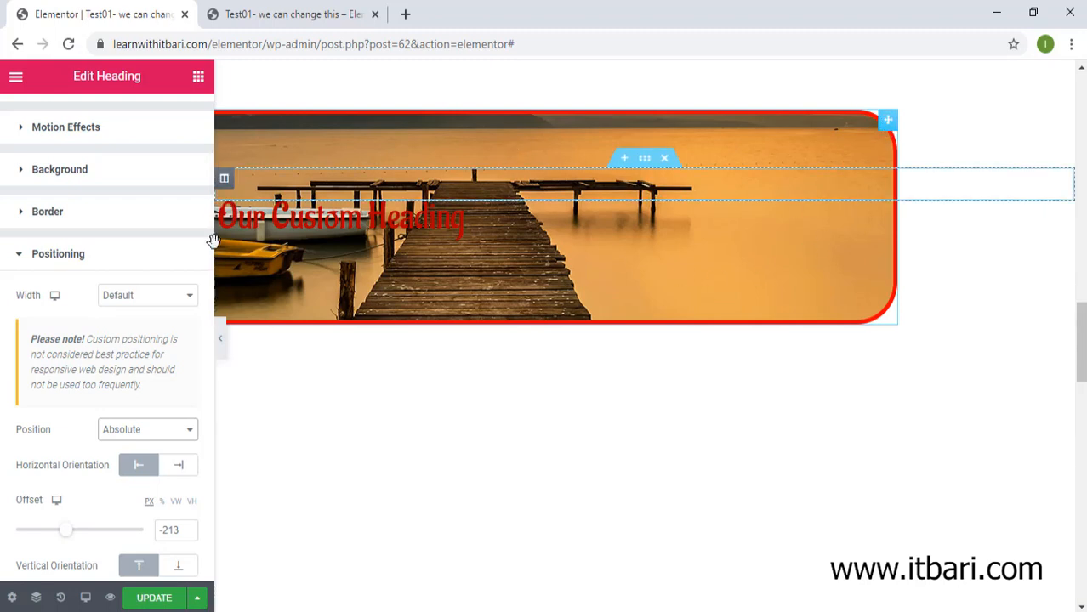
scroll(119, 302, "down", 3)
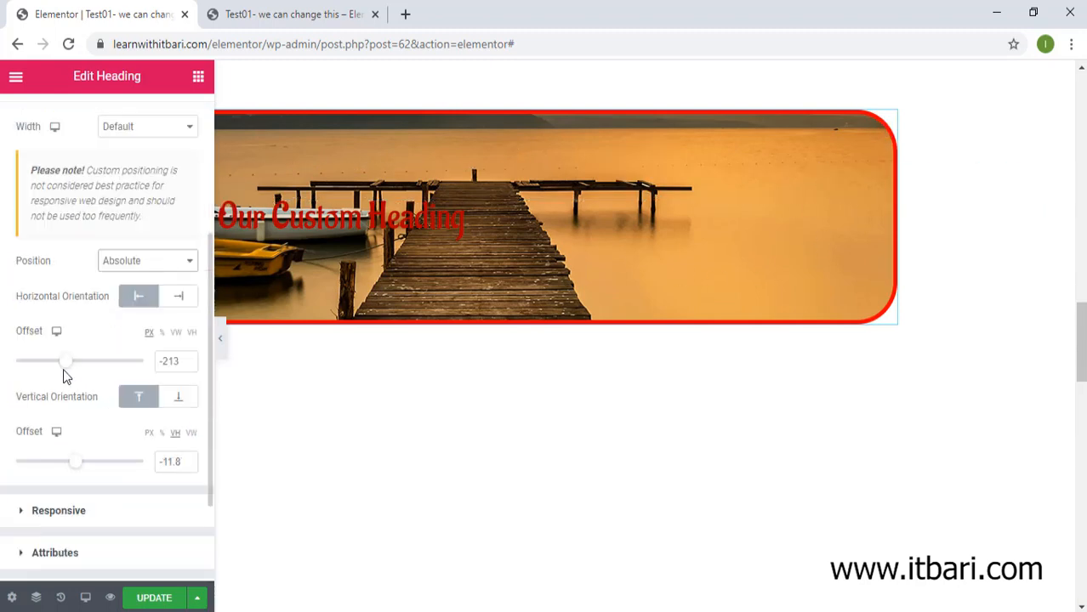
mouse_move(65, 369)
left_mouse_down()
mouse_move(92, 371)
mouse_move(76, 370)
left_mouse_up()
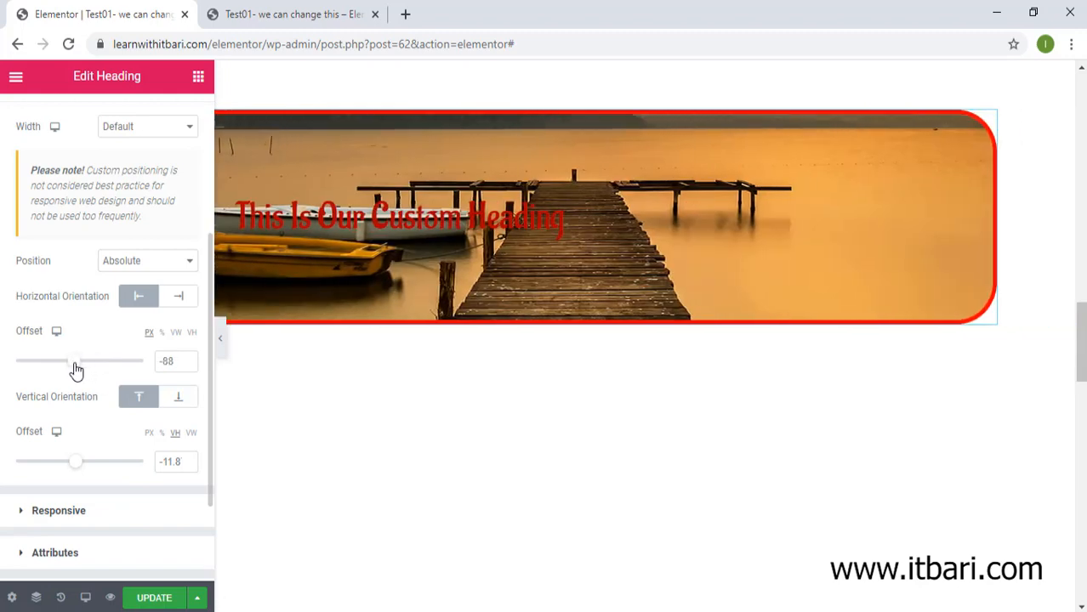
mouse_move(68, 466)
left_mouse_down()
mouse_move(102, 470)
mouse_move(79, 464)
left_mouse_up()
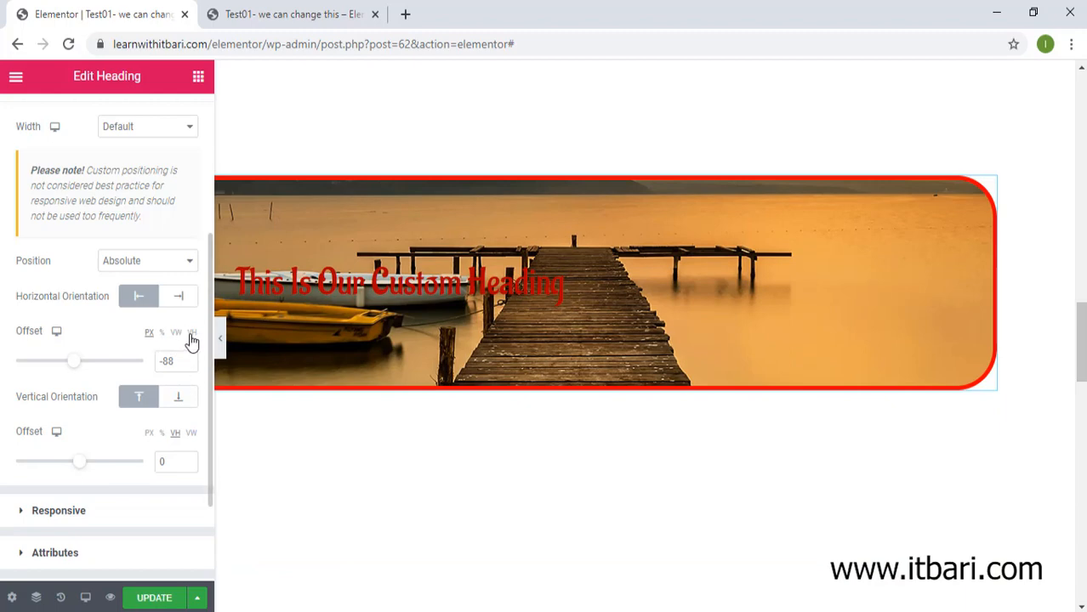
Set the heading's horizontal offset to -12 VW and update the page.
left_click(163, 334)
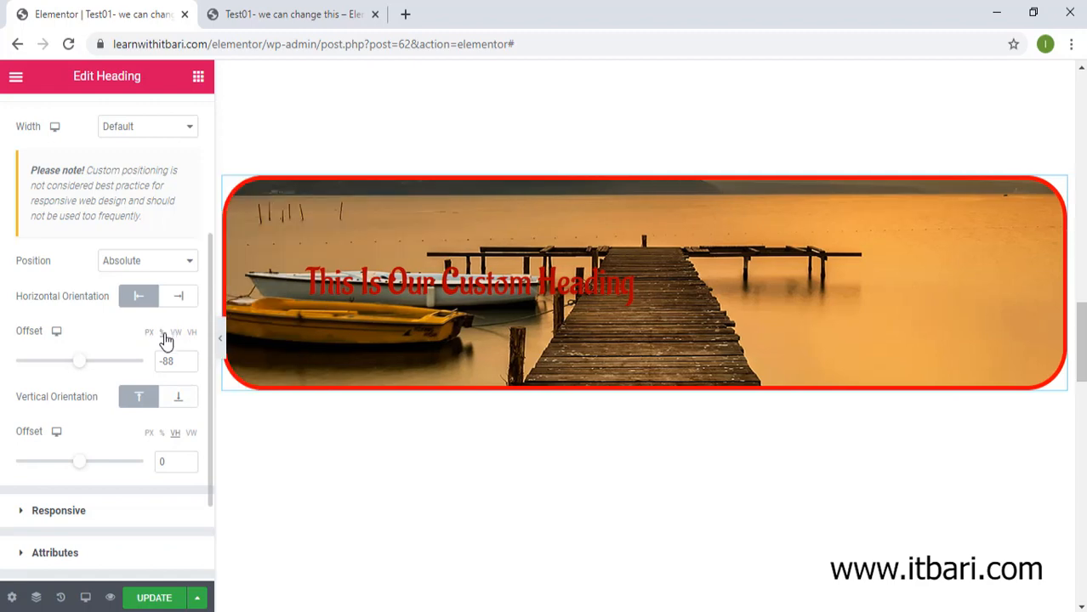
mouse_move(80, 364)
left_mouse_down()
mouse_move(97, 364)
mouse_move(77, 371)
left_mouse_up()
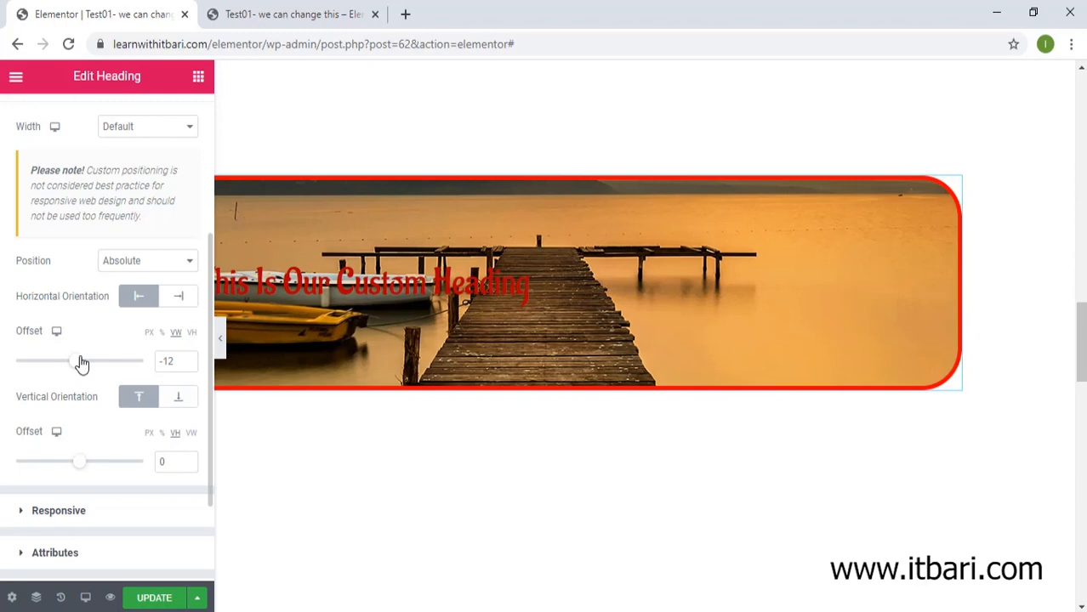
left_click(158, 598)
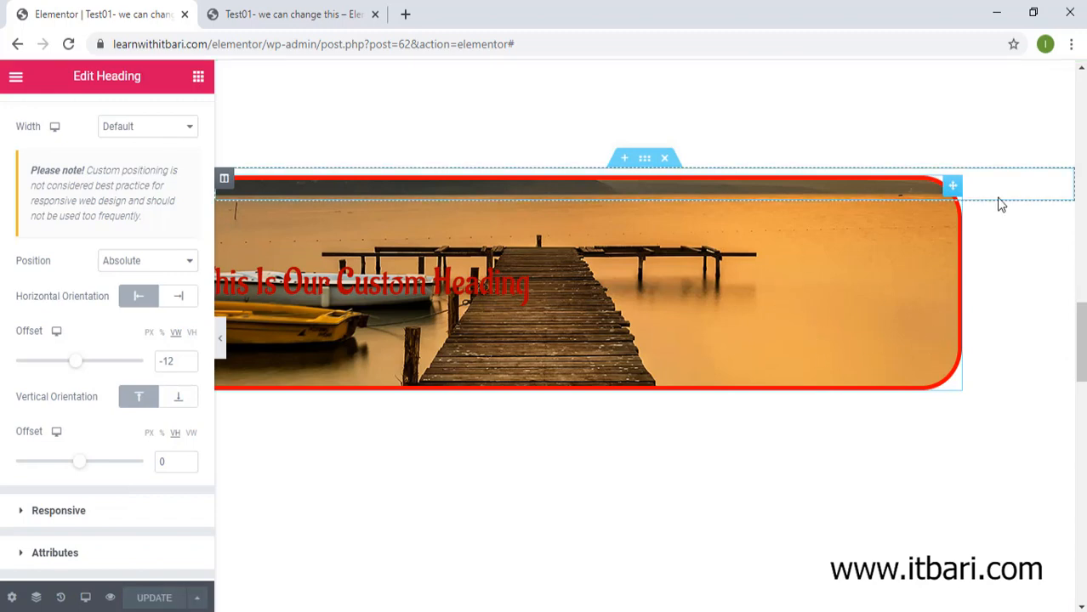
Move the heading up and to the left to offsets of about -19.6 VW and -17.1 VH, and update the page.
left_click_drag(954, 187, 884, 100)
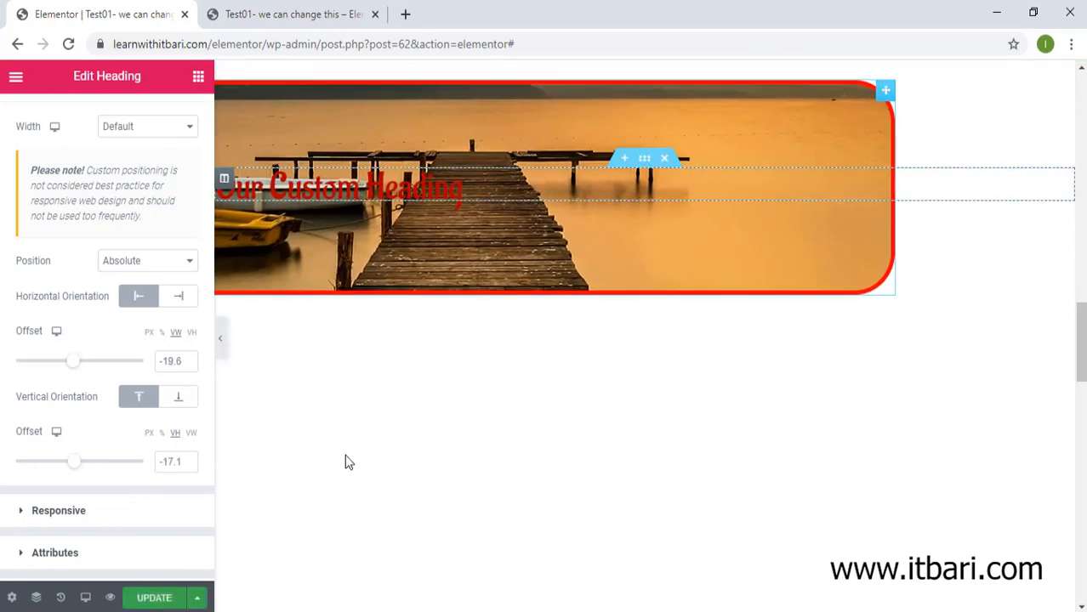
left_click(154, 598)
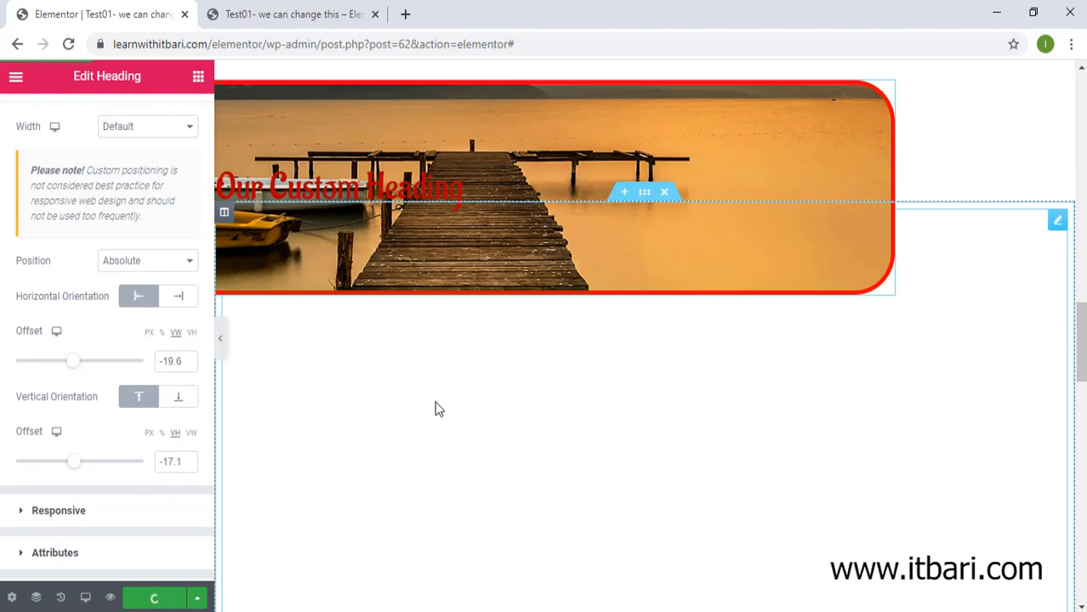
Reload the published Test01 page and check how the absolutely positioned heading behaves on scrolling.
left_click(302, 23)
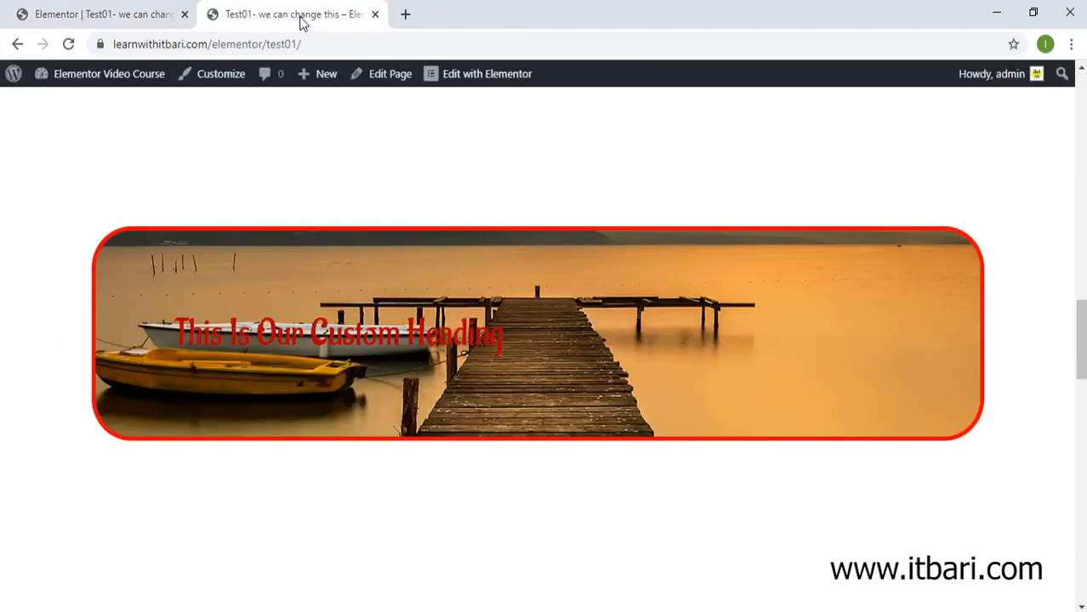
left_click(68, 43)
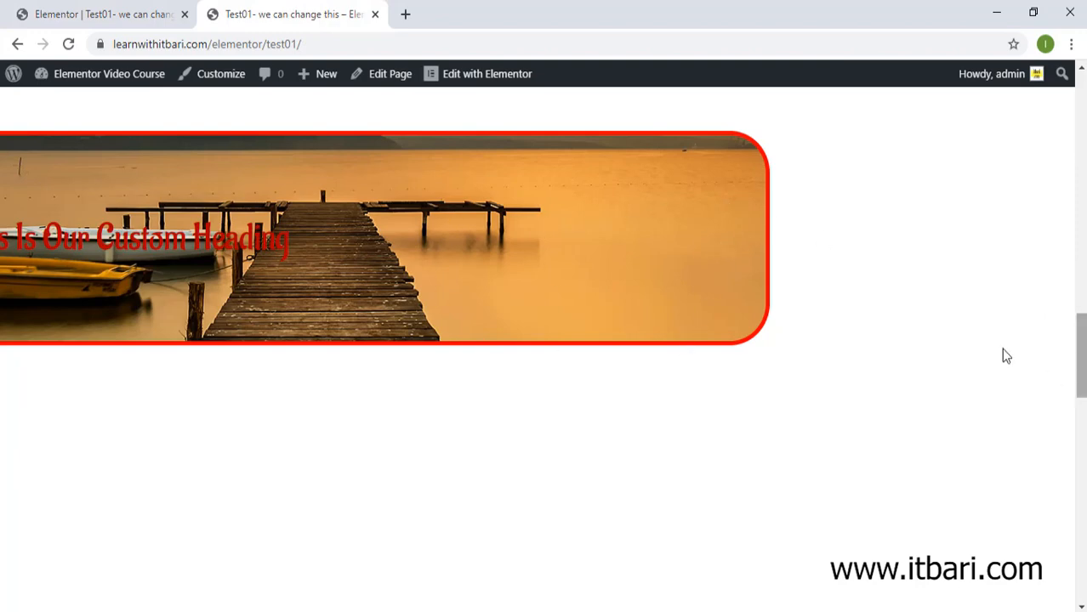
scroll(1048, 341, "down", 3)
left_click_drag(1082, 367, 1083, 331)
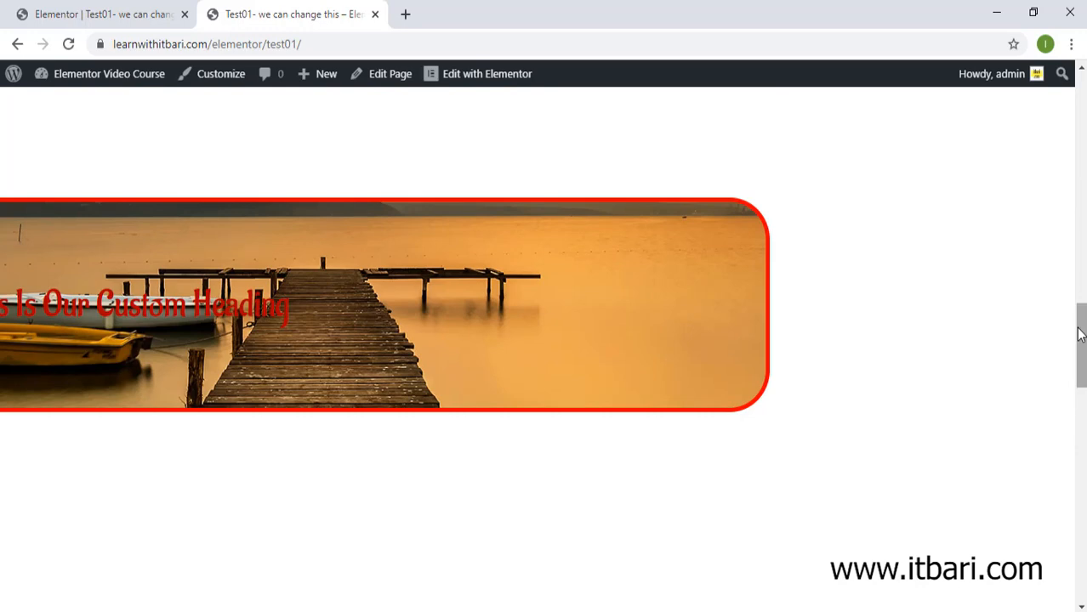
Return to the Elementor editor and set the heading's position to Fixed.
left_click(151, 15)
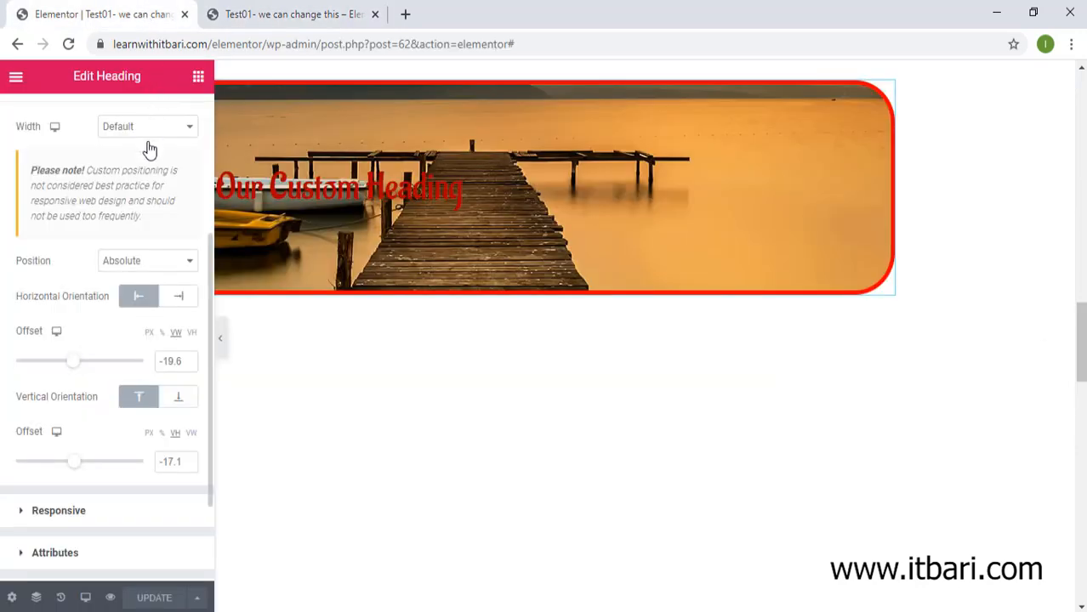
left_click(158, 262)
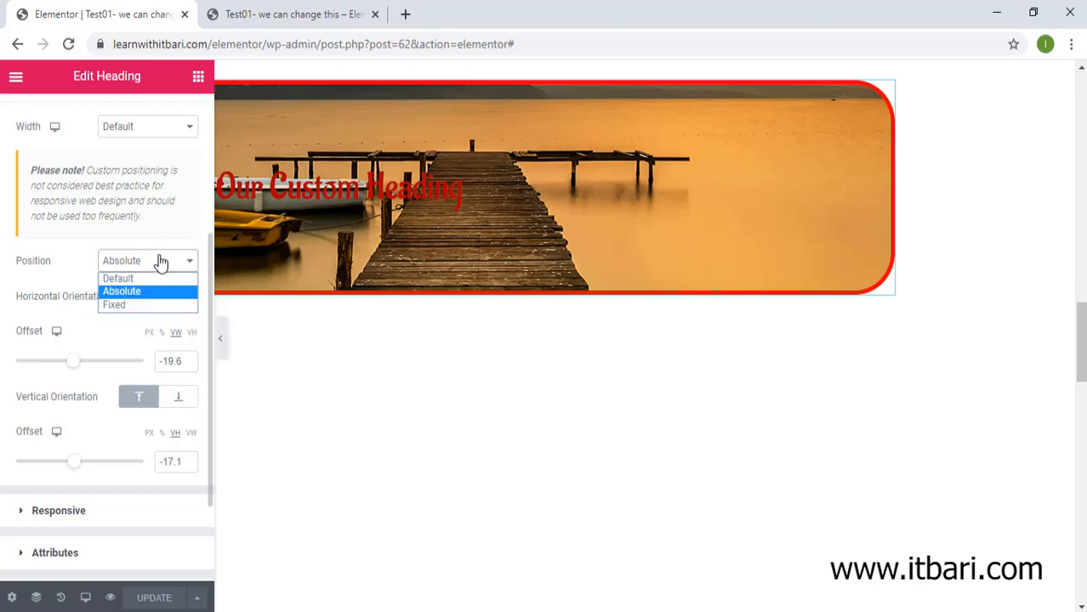
left_click(138, 306)
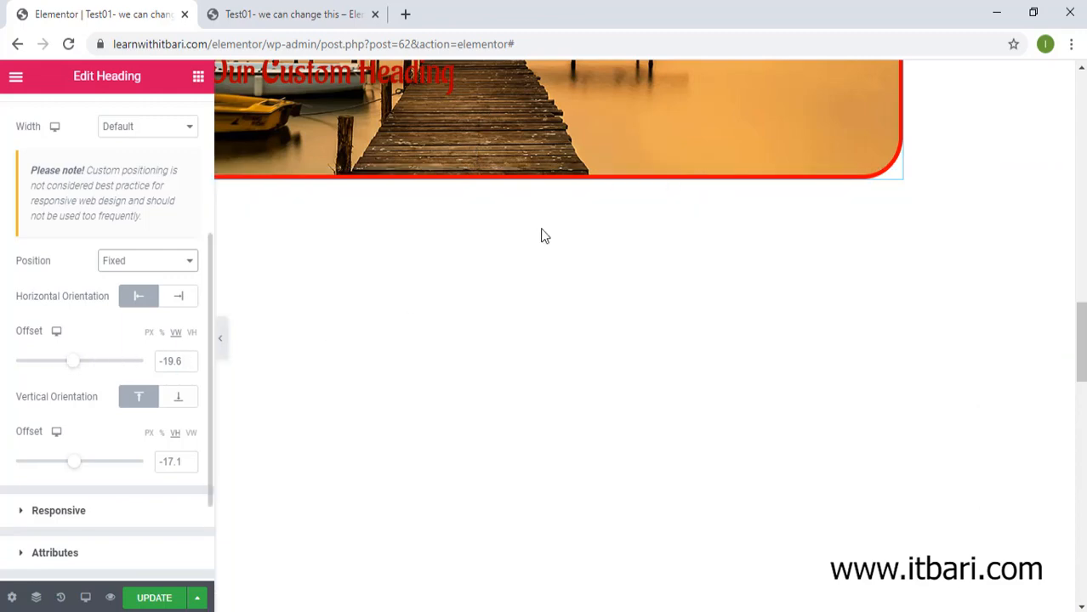
Reposition the fixed heading with a horizontal offset of 32 VW and a vertical offset of 15 VH.
left_click_drag(545, 97, 737, 222)
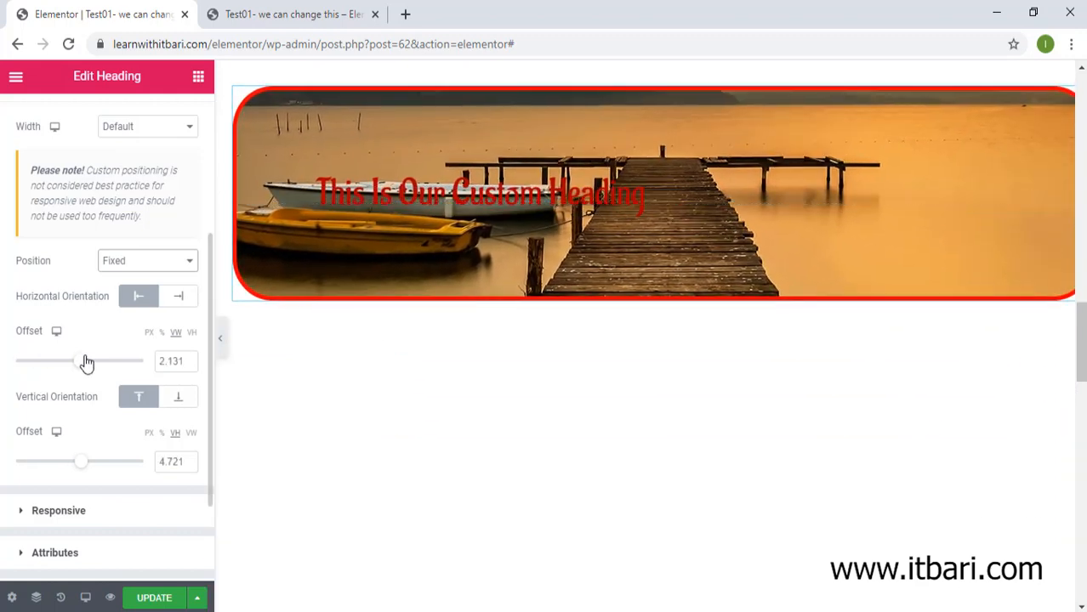
left_click_drag(80, 361, 89, 361)
mouse_move(80, 462)
left_mouse_down()
mouse_move(66, 467)
mouse_move(83, 462)
left_mouse_up()
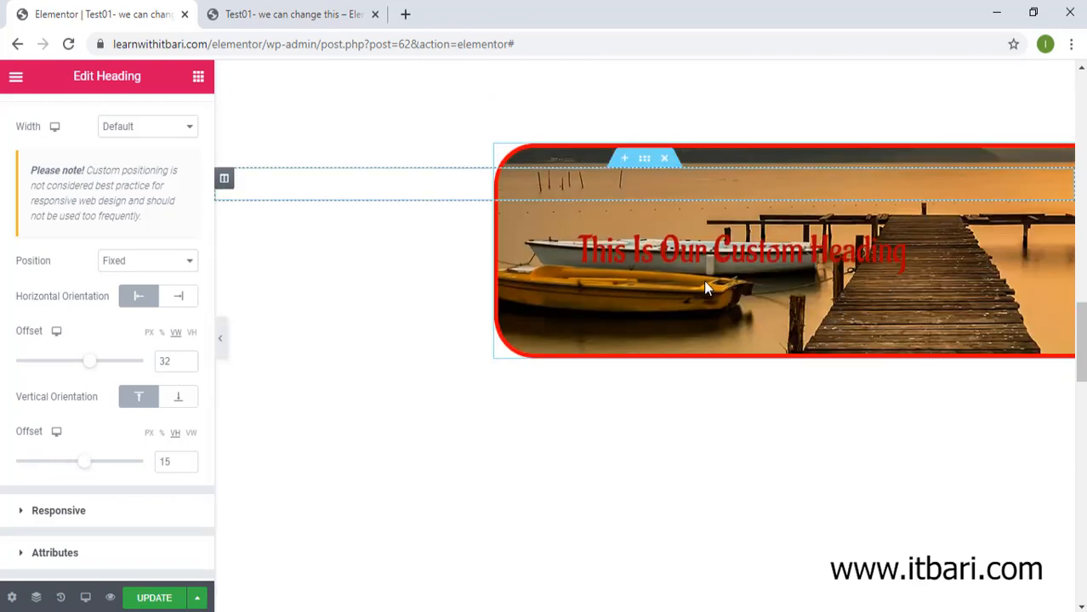
Move the fixed heading up and to the left to offsets of about 0 VW and 4 VH, and update the page.
left_click_drag(708, 285, 618, 238)
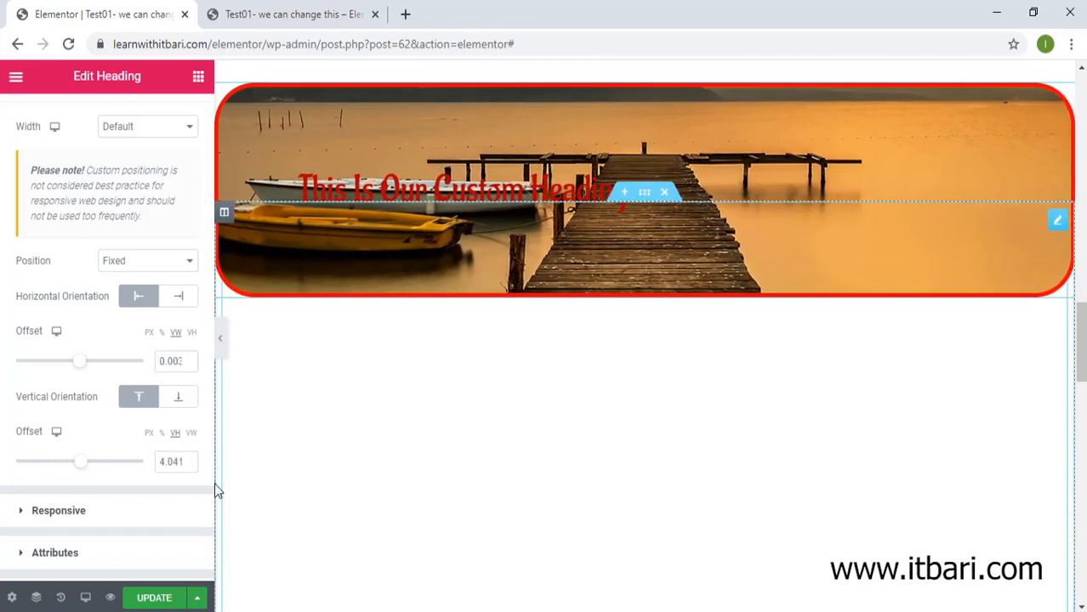
left_click(151, 598)
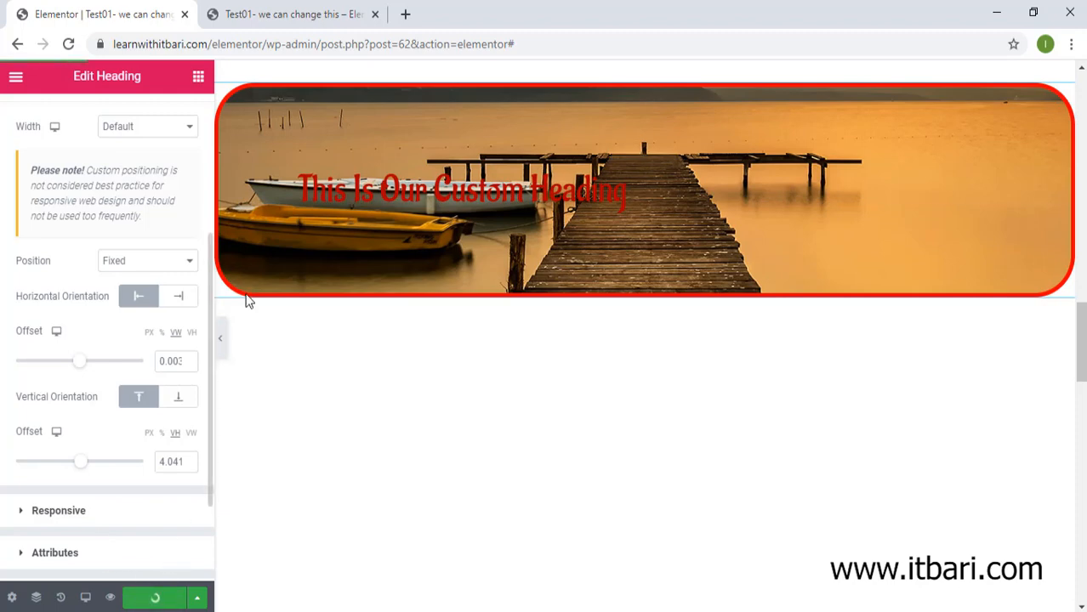
Reload the published Test01 page and check how the fixed heading behaves on scrolling.
left_click(276, 12)
left_click(68, 44)
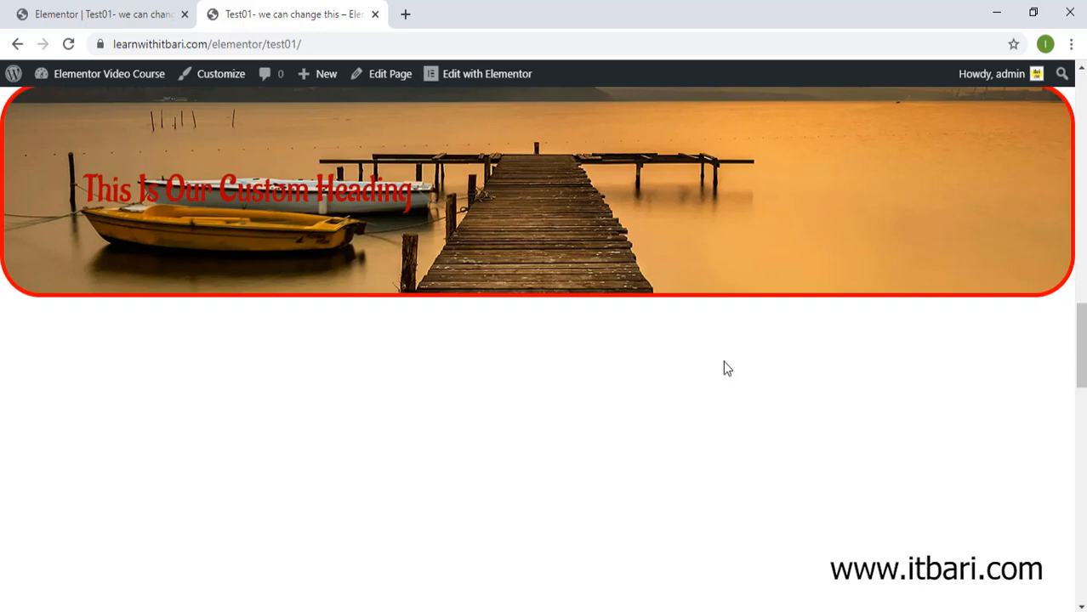
left_click_drag(1081, 344, 1079, 247)
Return to the Elementor editor and move the fixed heading down to a vertical offset of about 30.67 VH.
left_click(128, 14)
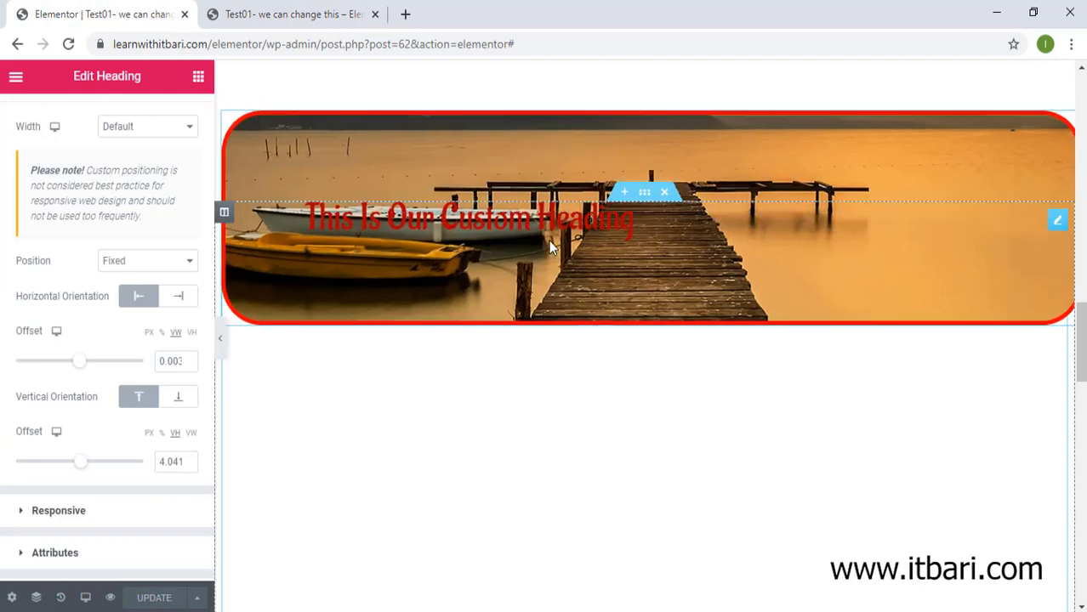
left_click_drag(548, 241, 549, 339)
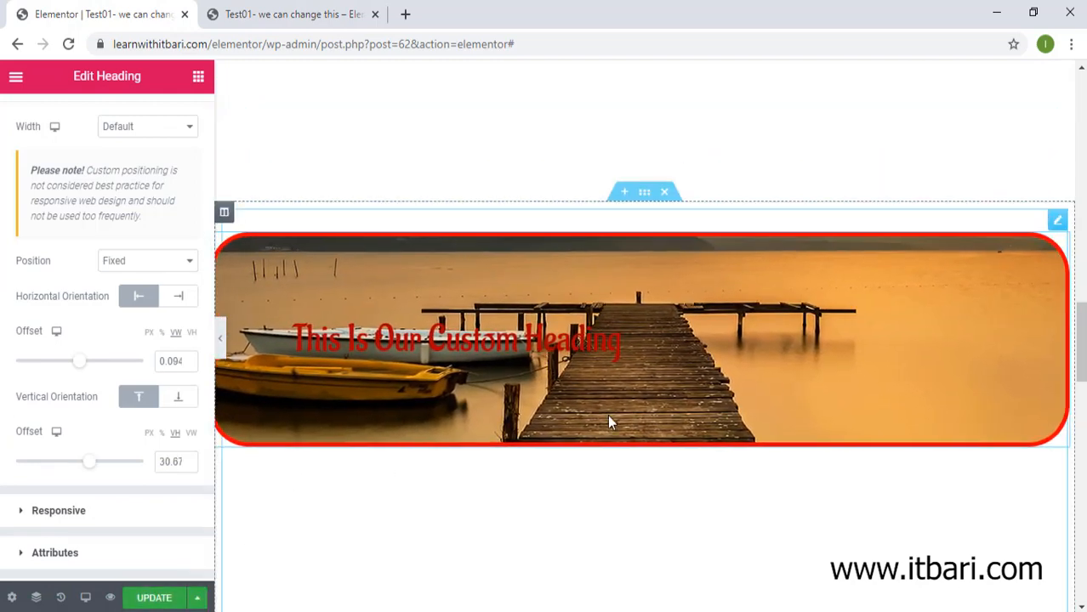
Move the fixed heading down and to the left to offsets of about -25 VW and 37.37 VH, and update the page.
left_click_drag(607, 423, 561, 437)
left_click(154, 598)
Reload the published Test01 page and check the fixed heading's new position while scrolling down.
left_click(288, 17)
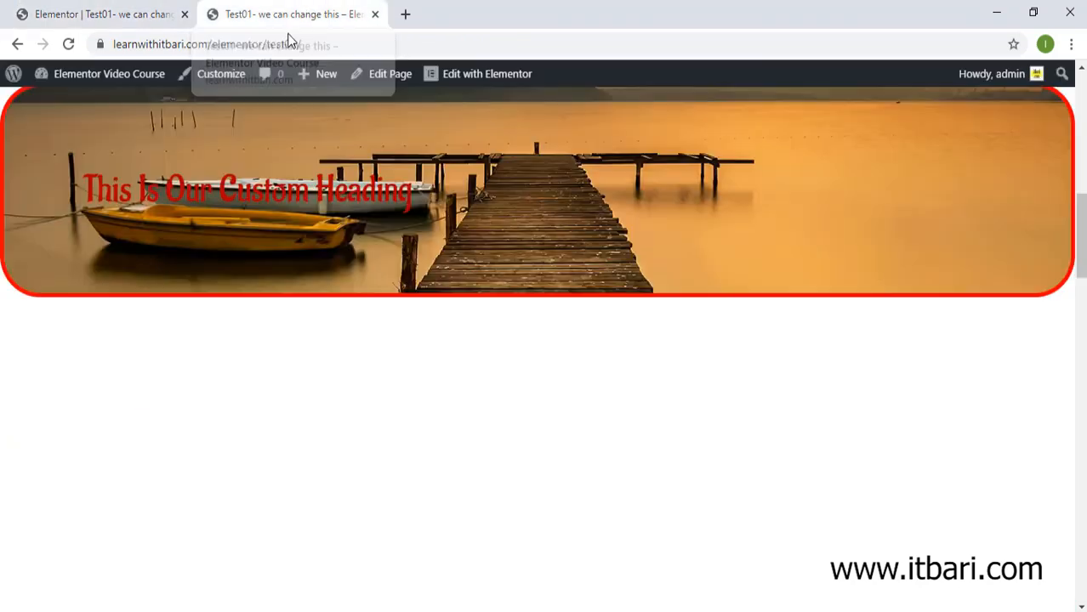
left_click(68, 43)
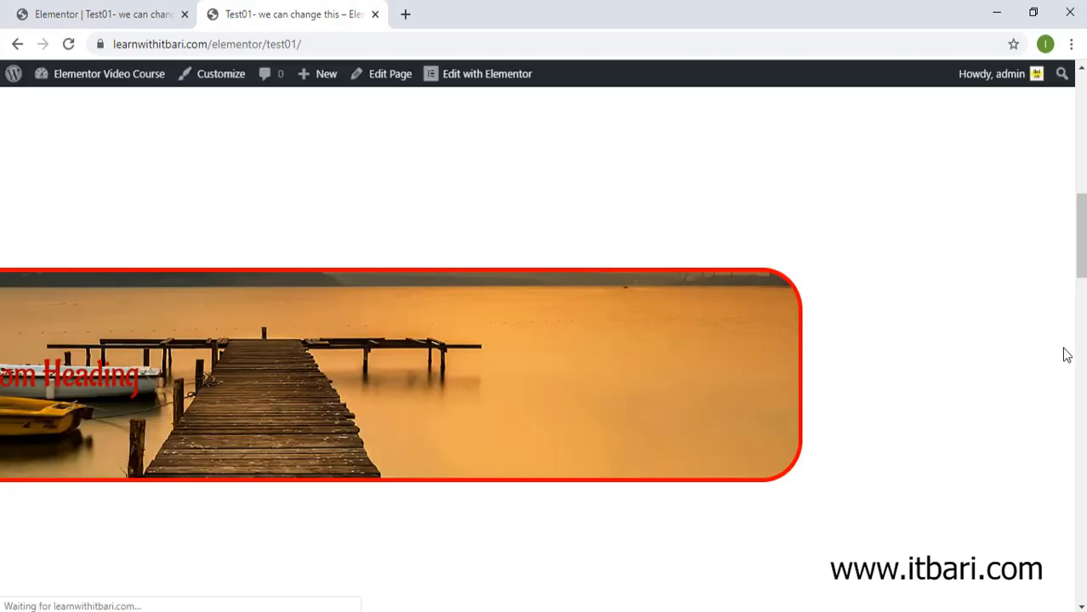
left_click_drag(1079, 242, 1074, 298)
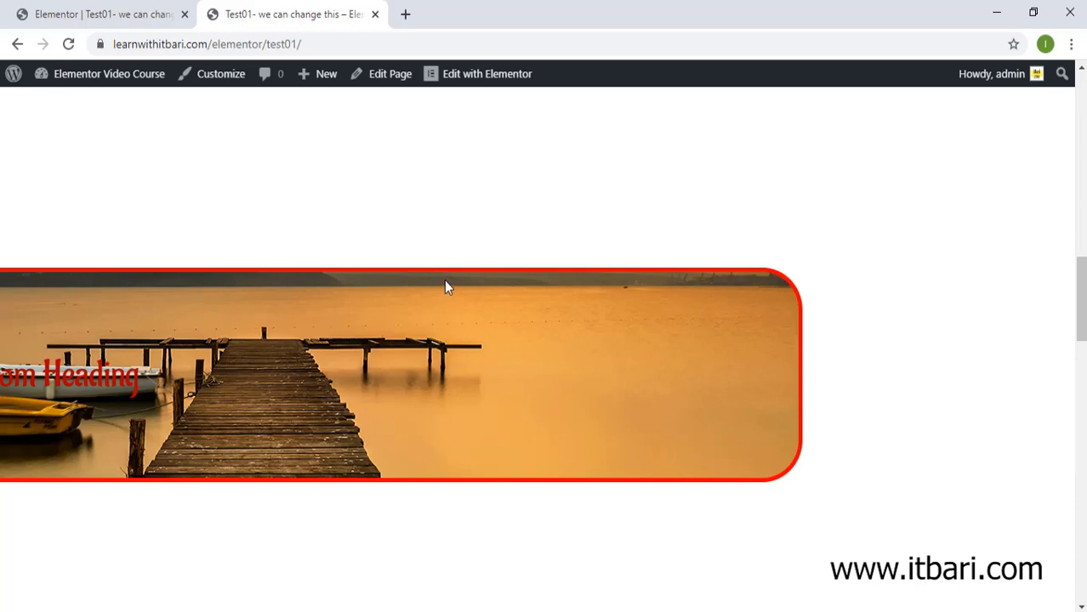
left_click_drag(394, 82, 453, 222)
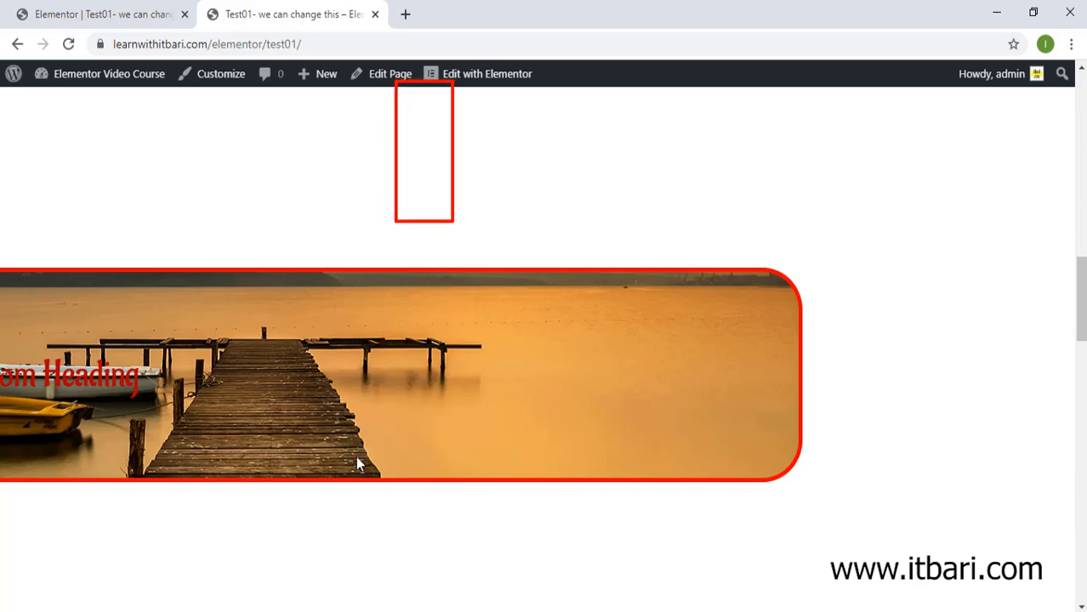
left_click_drag(374, 491, 443, 579)
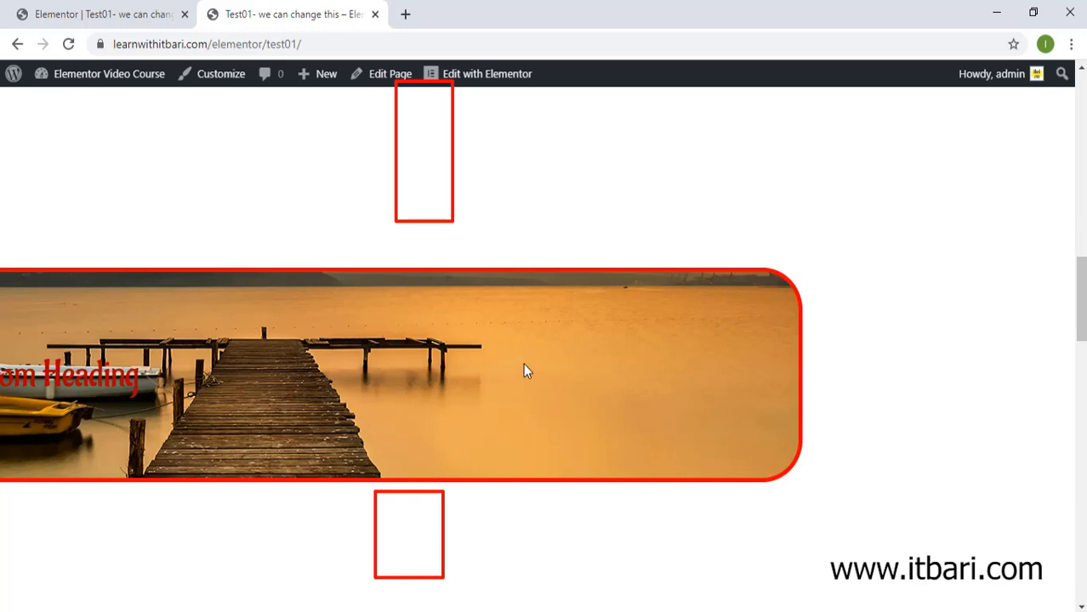
key("Escape")
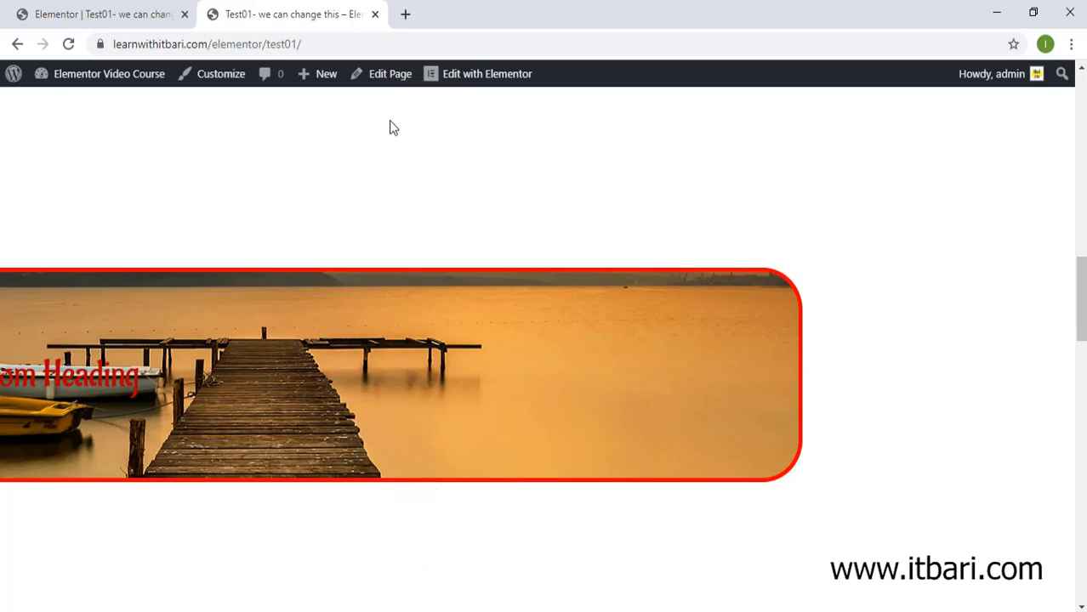
left_click_drag(390, 99, 460, 219)
left_click_drag(427, 509, 492, 573)
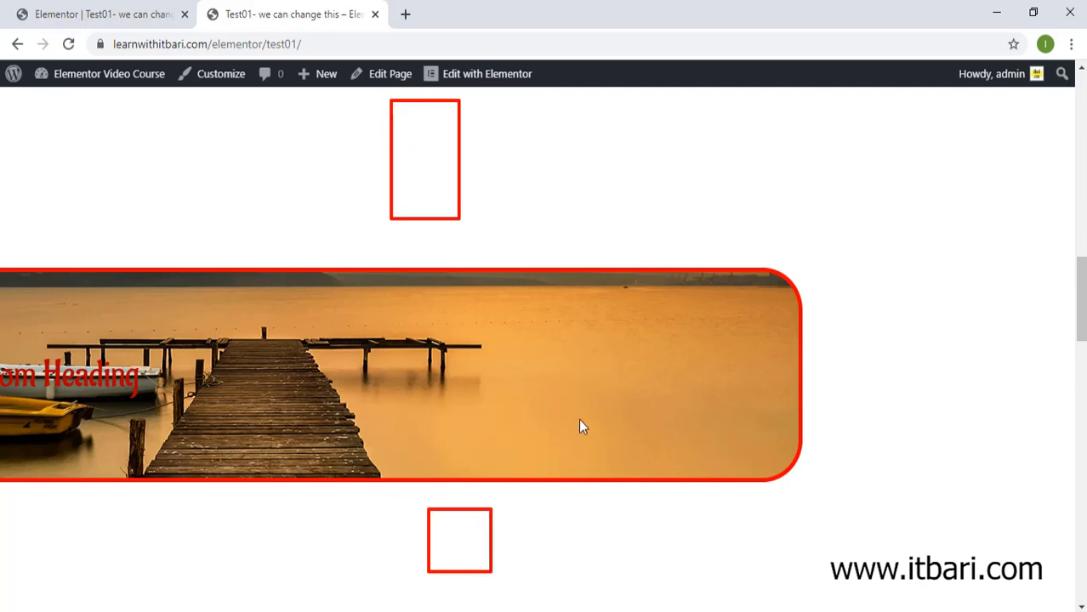
key("Escape")
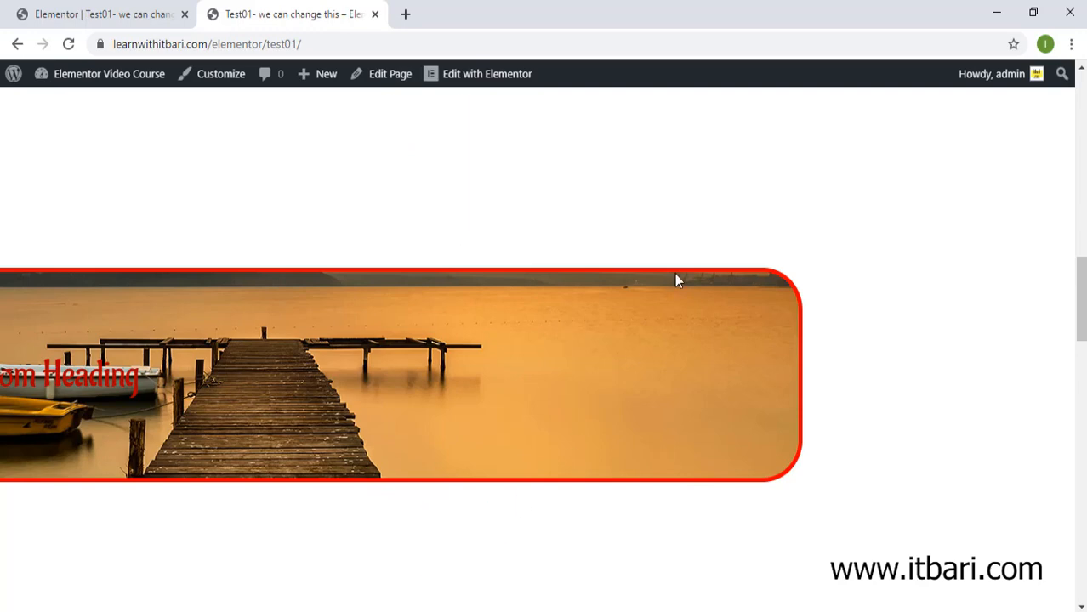
Check the fixed heading while scrolling the published page back up, and return to the Elementor editor.
left_click_drag(1082, 283, 1065, 236)
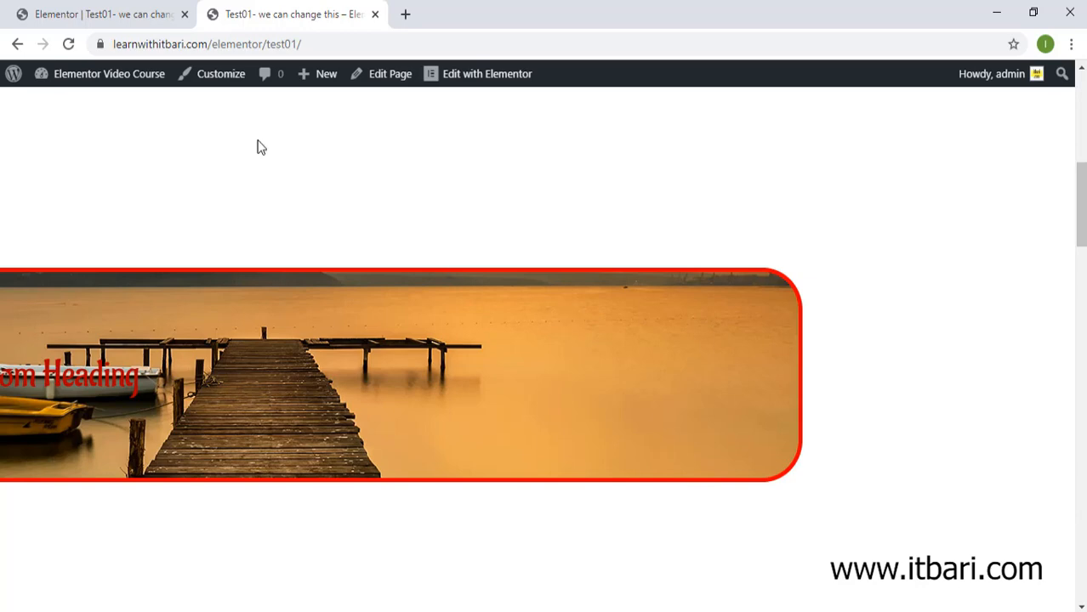
left_click(92, 12)
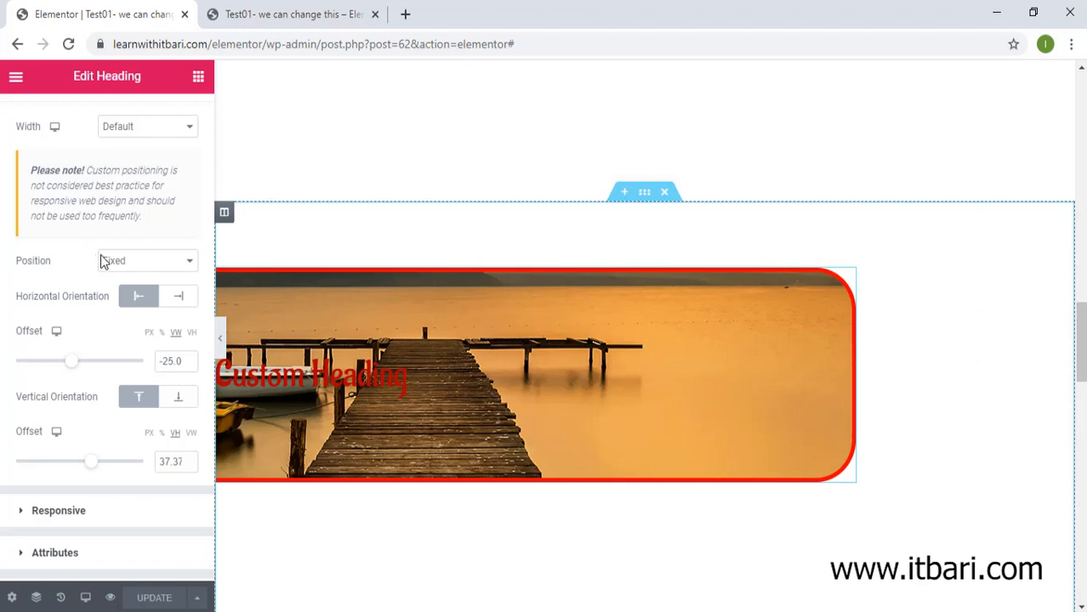
mouse_move(84, 235)
left_mouse_down()
mouse_move(136, 269)
mouse_move(204, 282)
left_mouse_up()
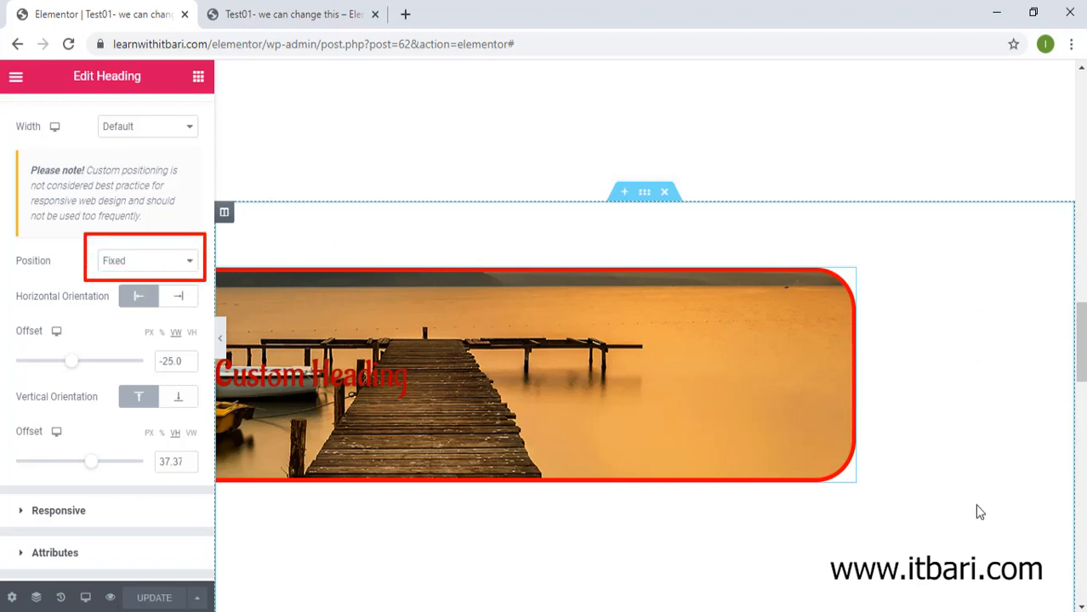
left_click_drag(975, 504, 1060, 596)
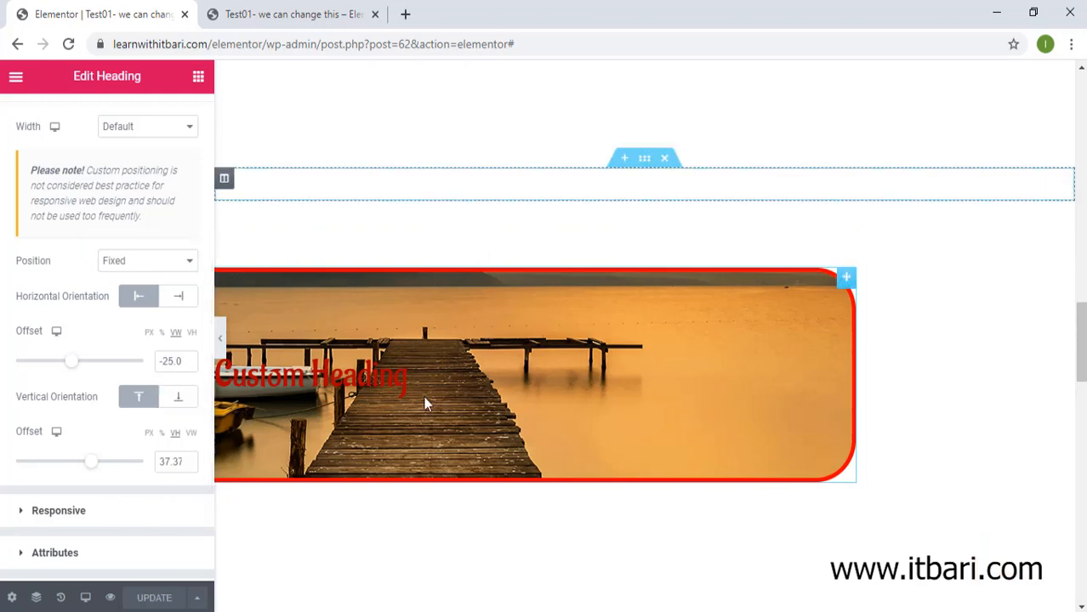
mouse_move(11, 142)
left_mouse_down()
mouse_move(151, 230)
mouse_move(202, 245)
left_mouse_up()
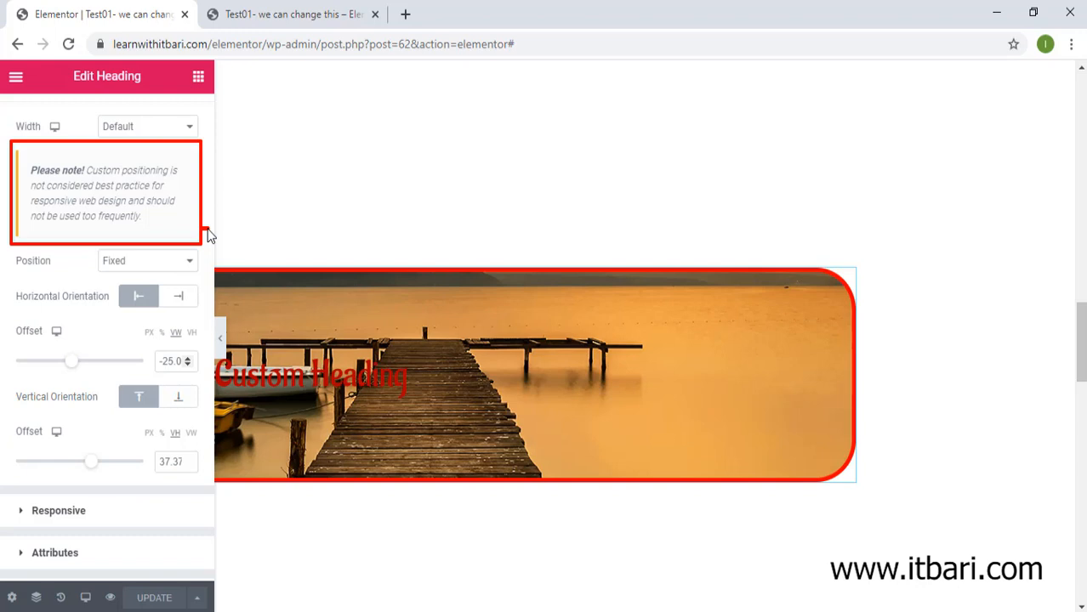
key("Escape")
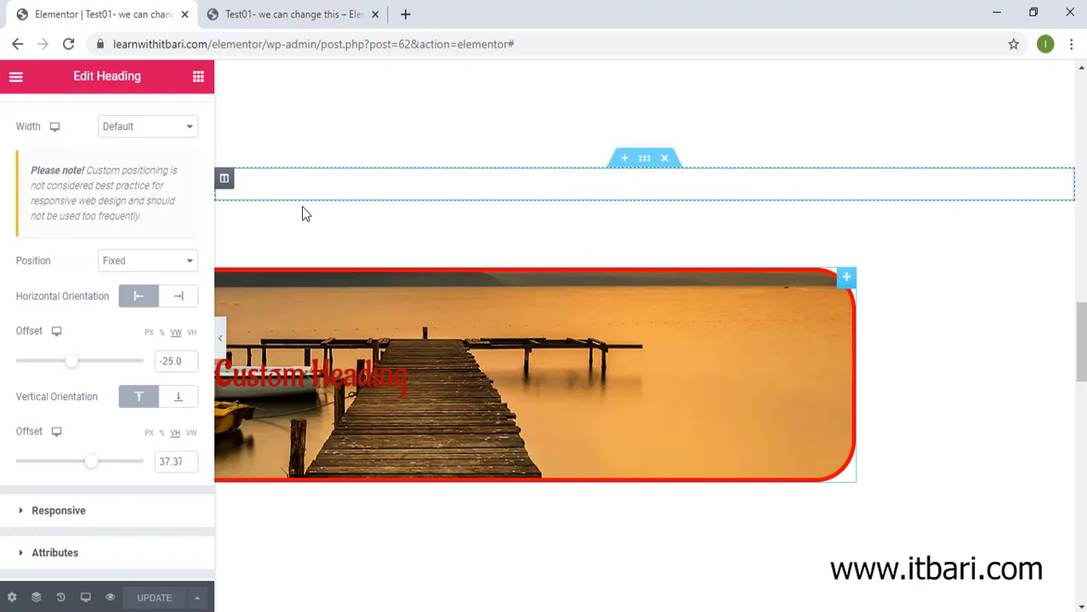
mouse_move(211, 166)
left_mouse_down()
mouse_move(535, 199)
mouse_move(1077, 203)
left_mouse_up()
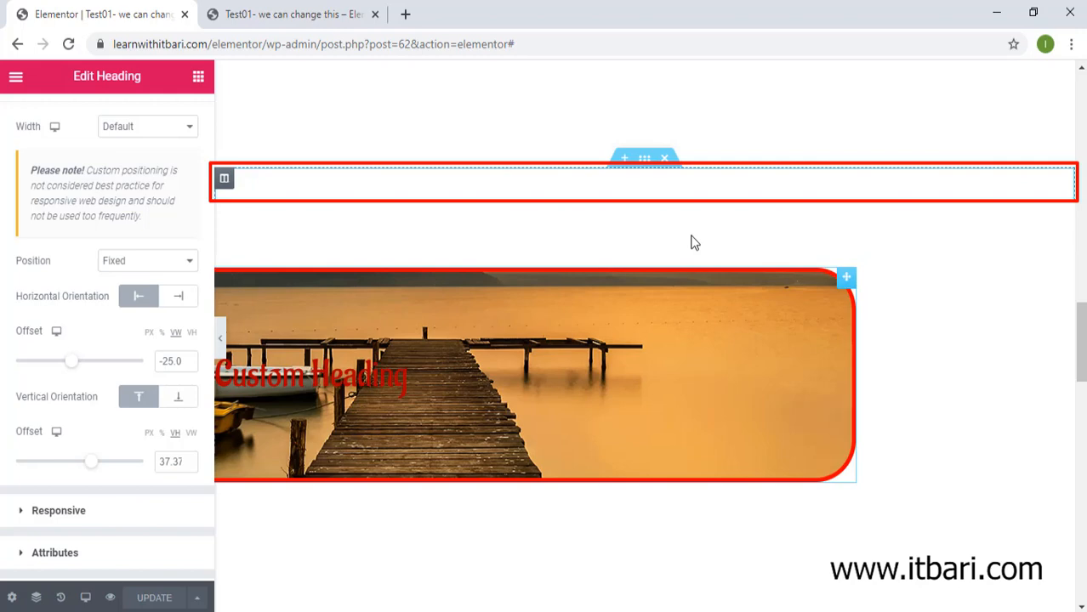
mouse_move(685, 250)
left_mouse_down()
mouse_move(885, 386)
mouse_move(893, 410)
left_mouse_up()
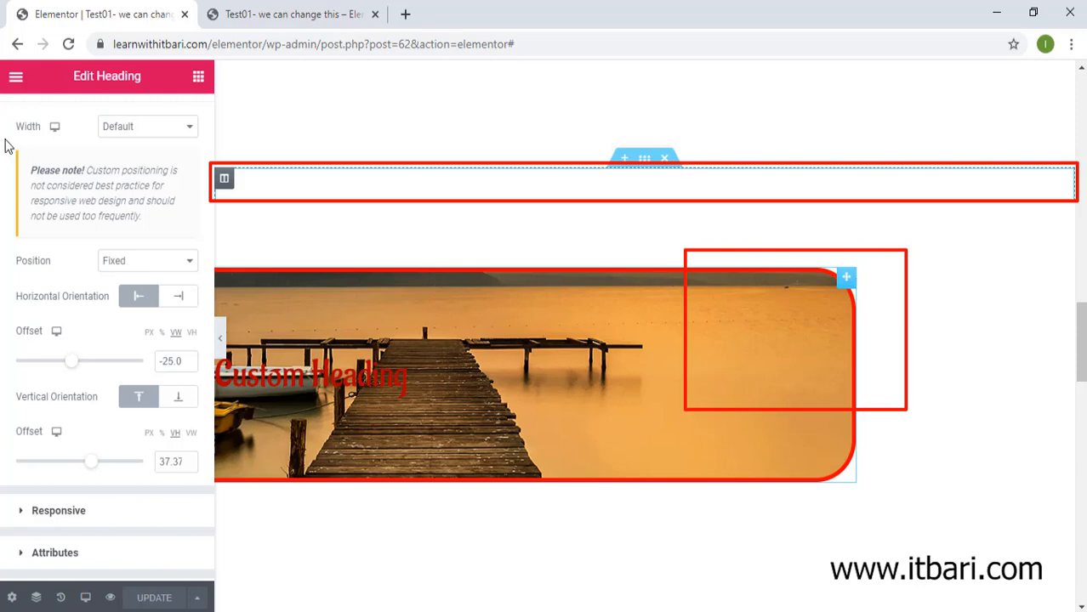
mouse_move(5, 140)
left_mouse_down()
mouse_move(166, 235)
mouse_move(202, 244)
left_mouse_up()
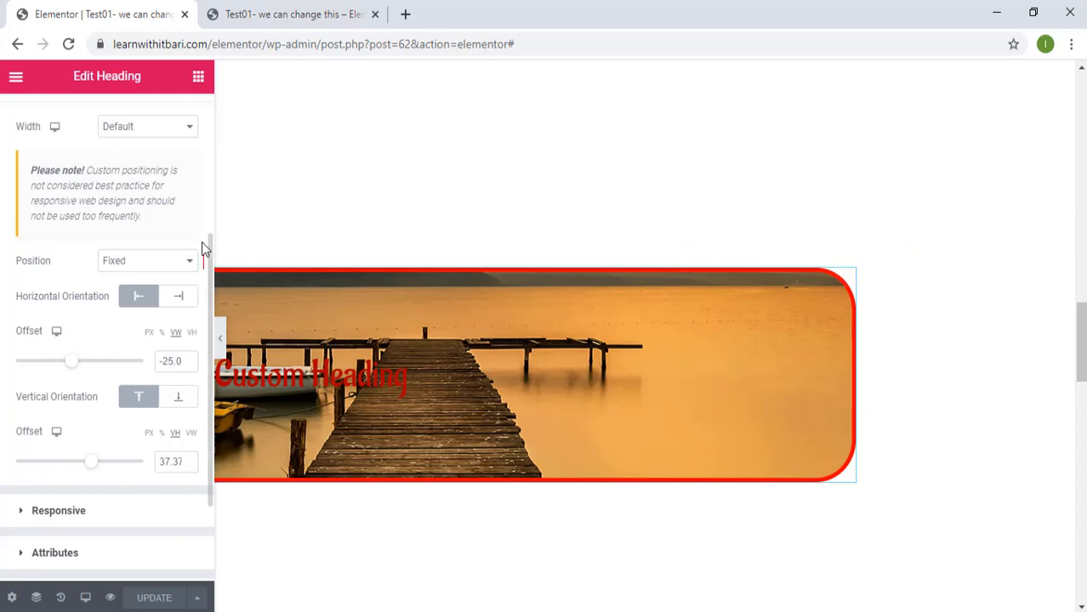
Move the fixed heading back up and to the right into full view, and reset its position to Default.
left_click_drag(406, 343, 767, 290)
left_click(160, 260)
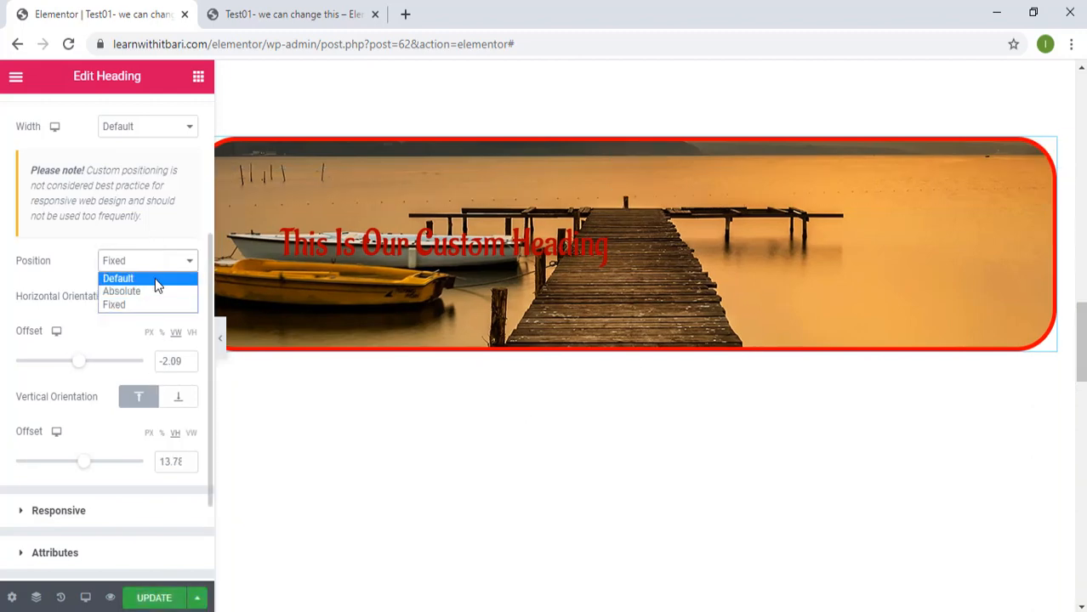
left_click(155, 277)
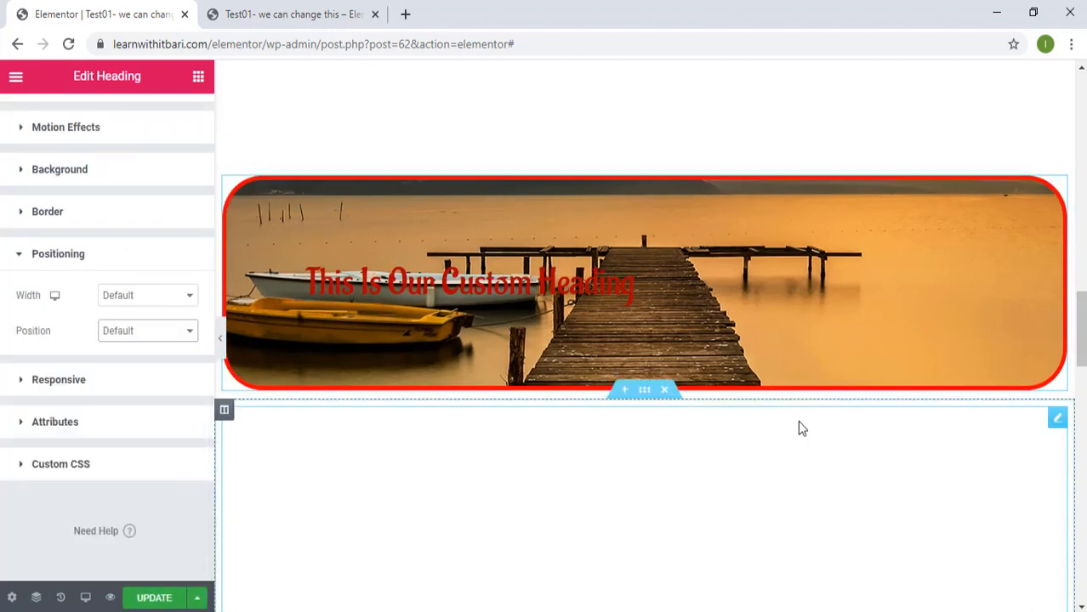